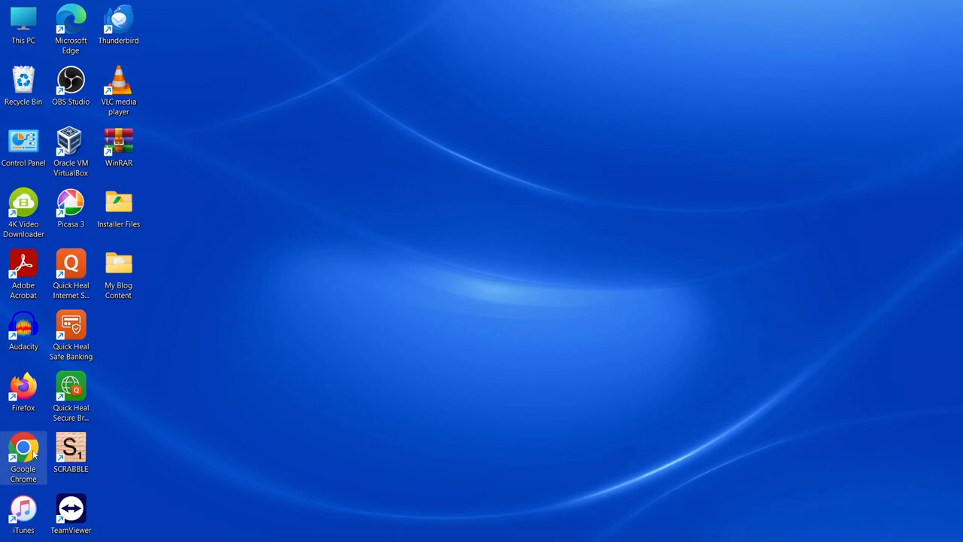
Step: Open Google Chrome in a maximized window and go to google.com
double_click(23, 452)
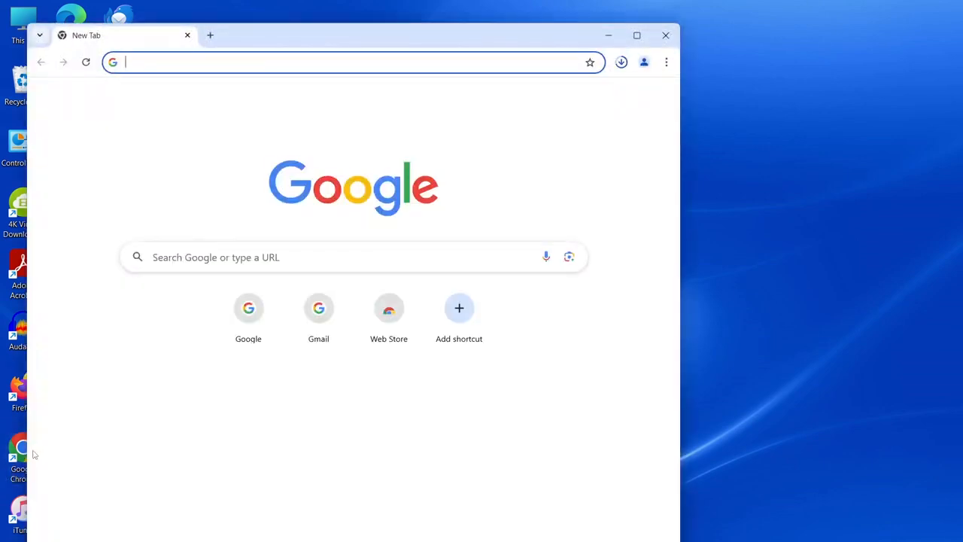
left_click(637, 35)
left_click(515, 42)
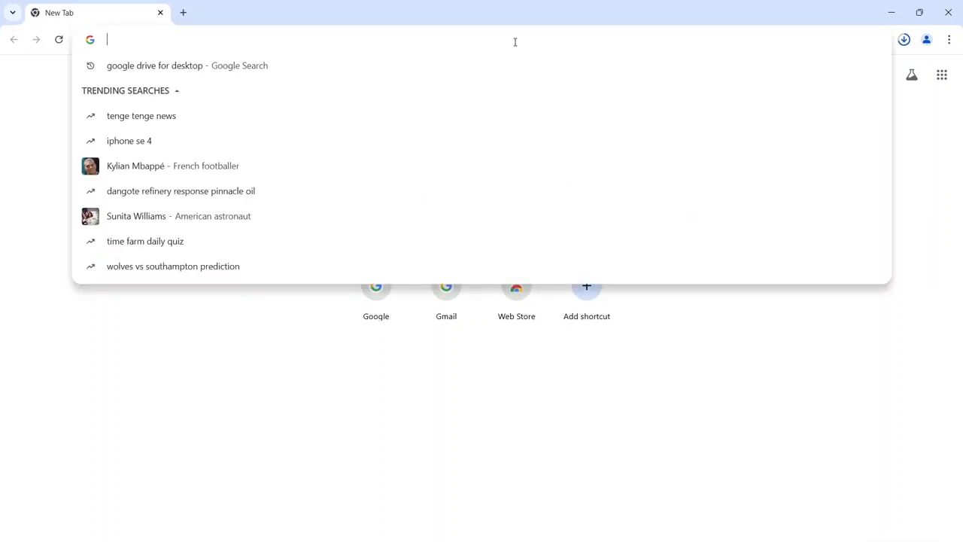
type("google.com")
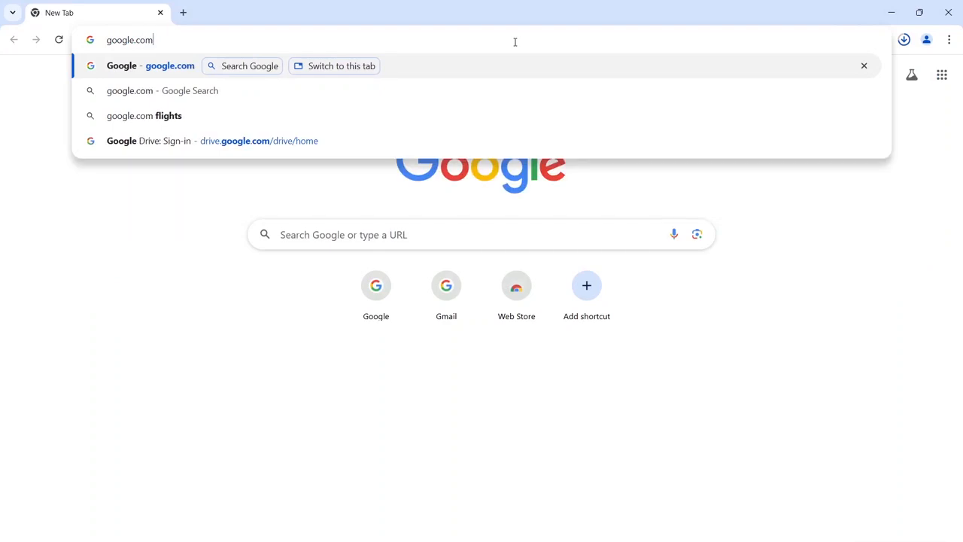
key("Return")
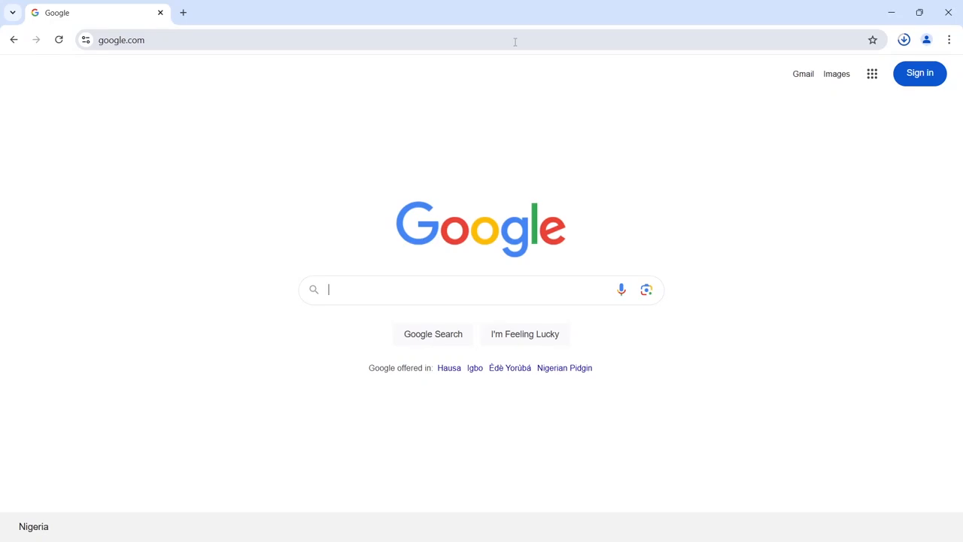
Step: Search Google for "google drive for desktop"
type("g")
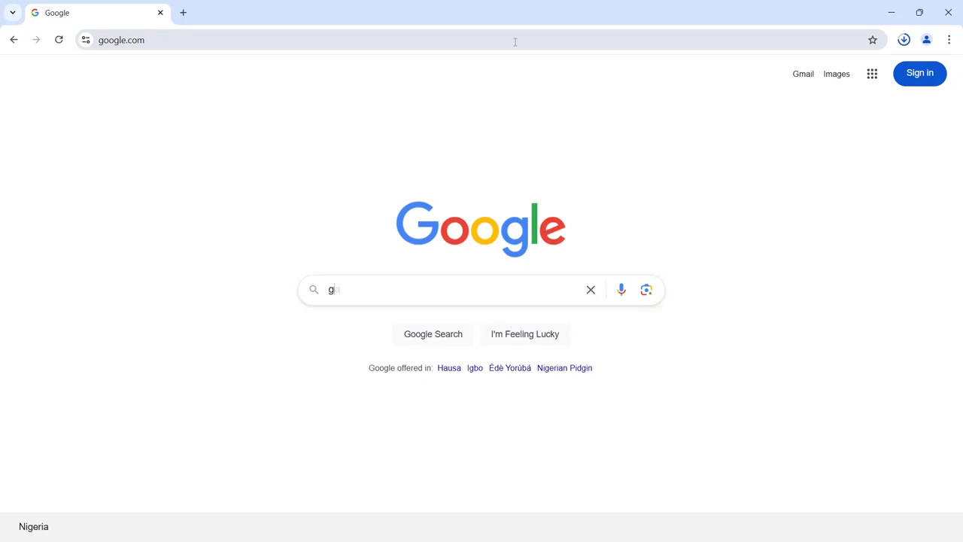
type("oogle d")
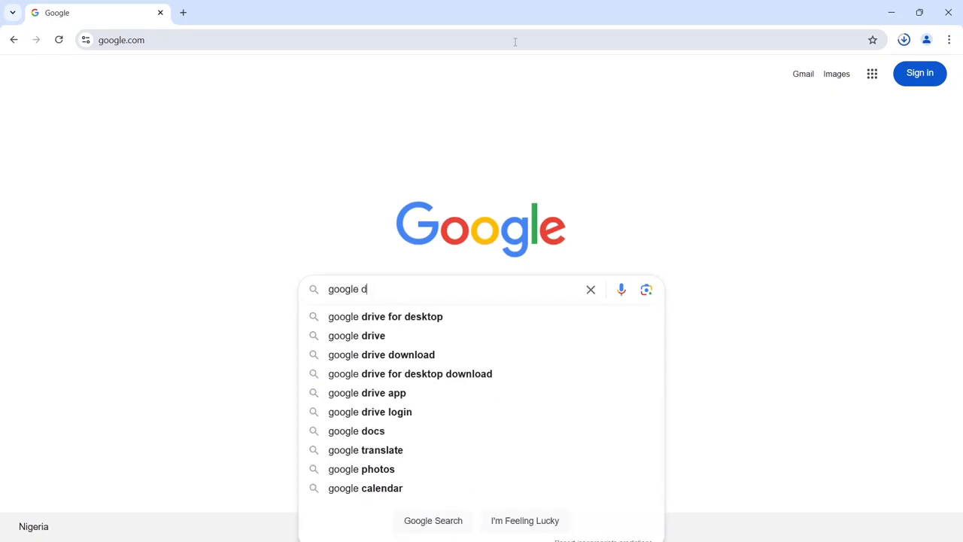
type("rive for desktop")
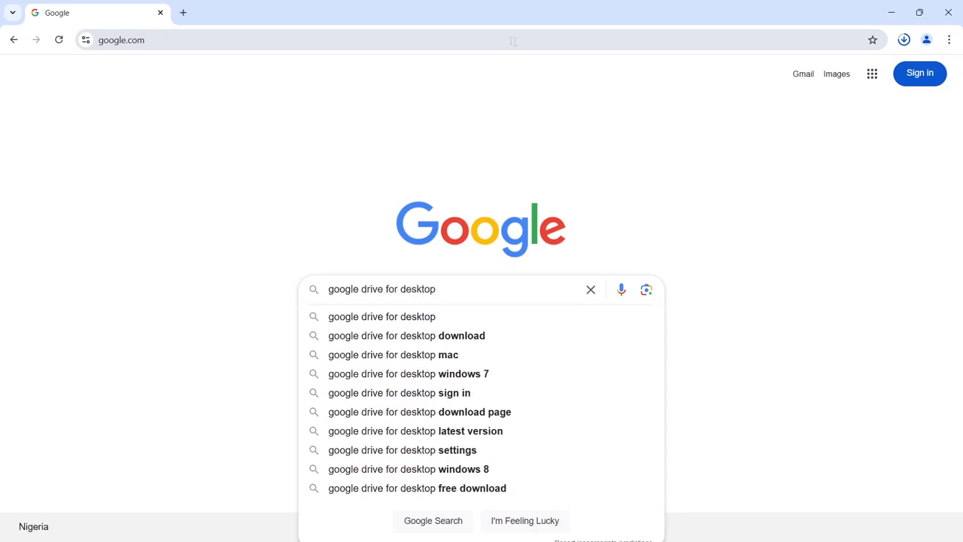
left_click(402, 320)
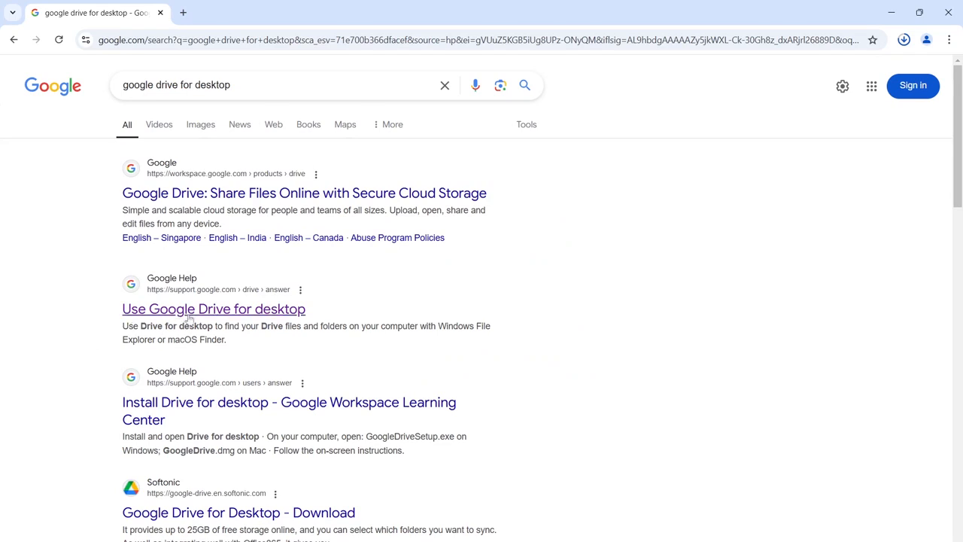
Step: Open the "Use Google Drive for desktop" help article and download the Windows installer from its install and setup section
left_click(249, 316)
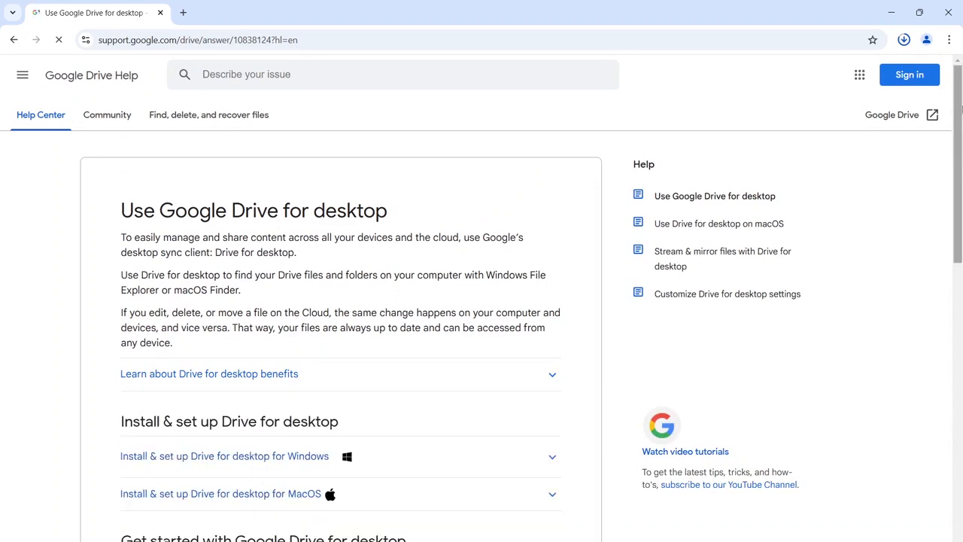
left_click_drag(958, 98, 959, 201)
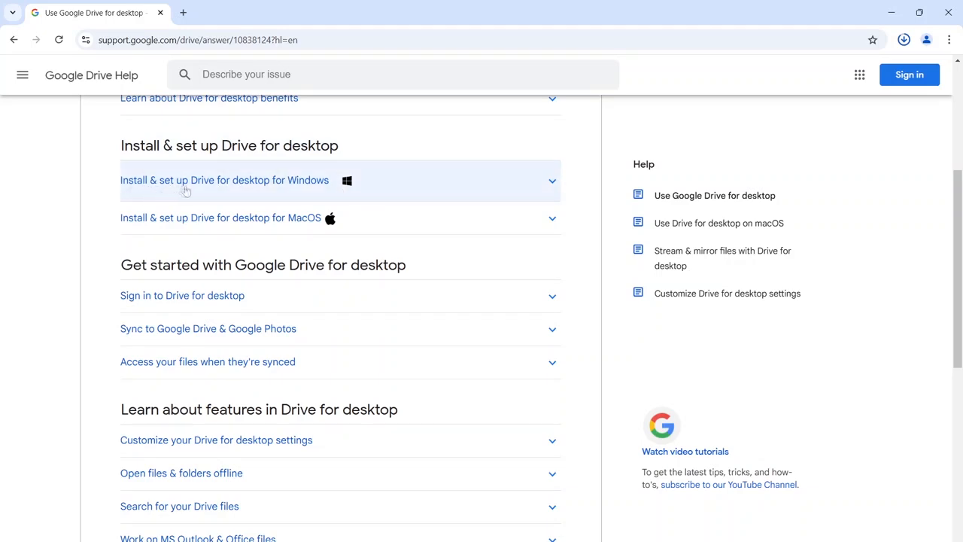
left_click(246, 185)
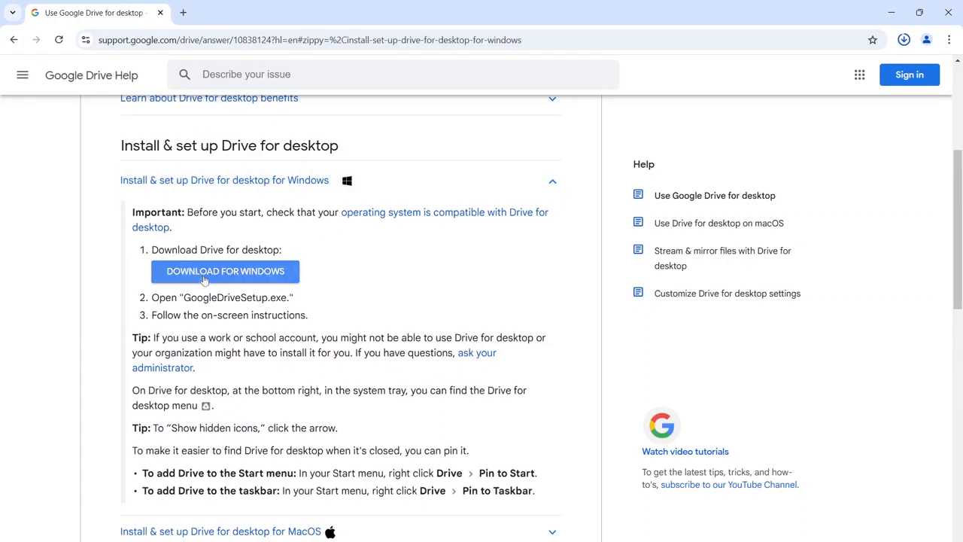
left_click(231, 276)
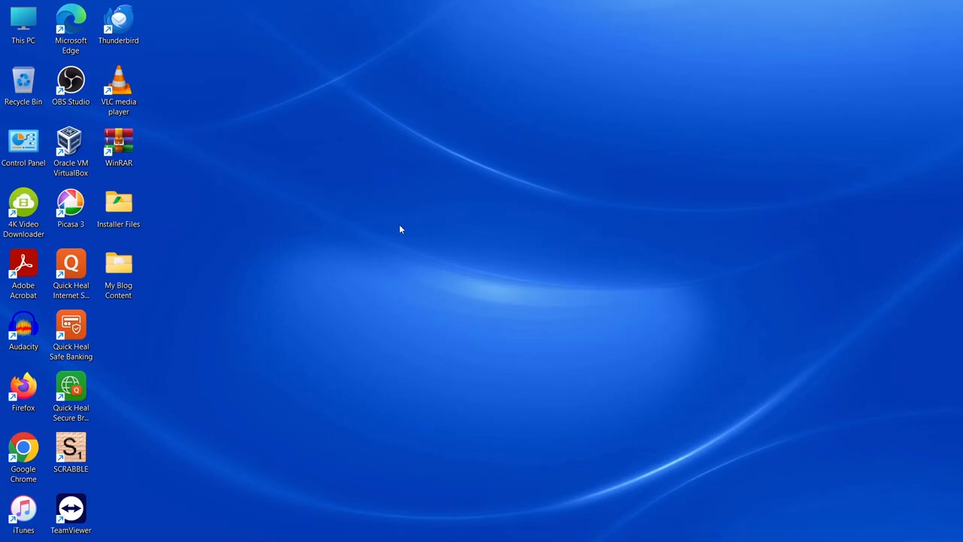
Step: Open the Downloads folder in File Explorer, then widen and reposition its window so the file details fit
key("super+e")
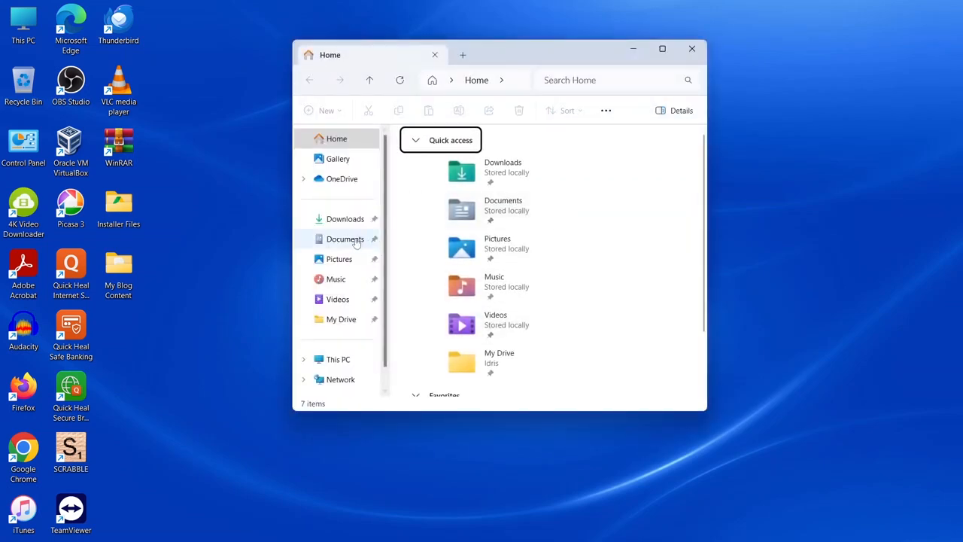
left_click(337, 221)
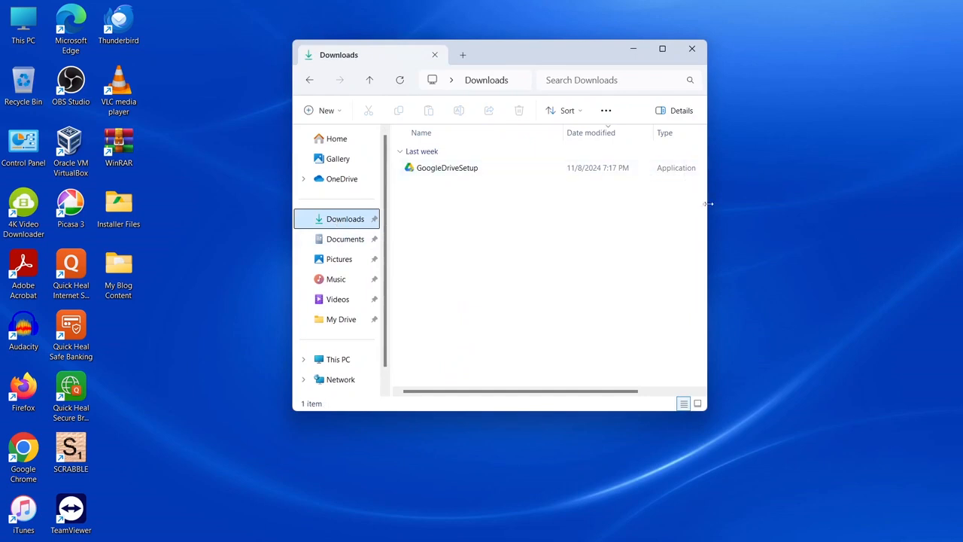
left_click_drag(708, 206, 797, 197)
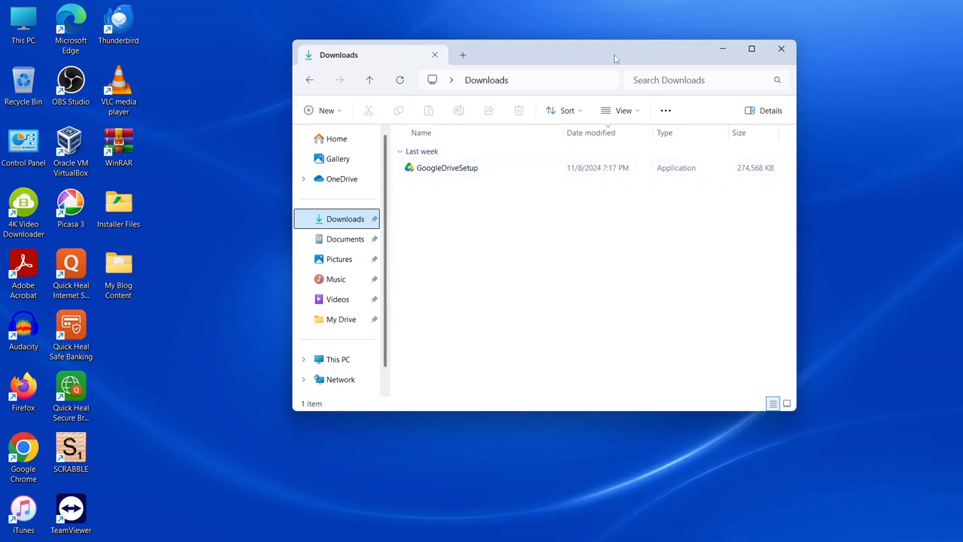
left_click_drag(612, 58, 567, 70)
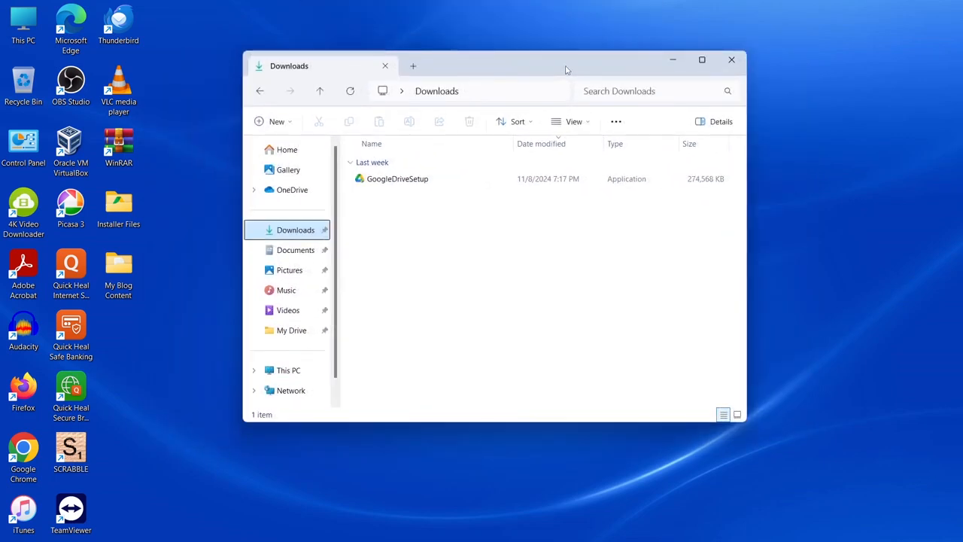
Step: Install Google Drive from GoogleDriveSetup with an application shortcut on the desktop, and highlight the new Google shortcuts
double_click(400, 181)
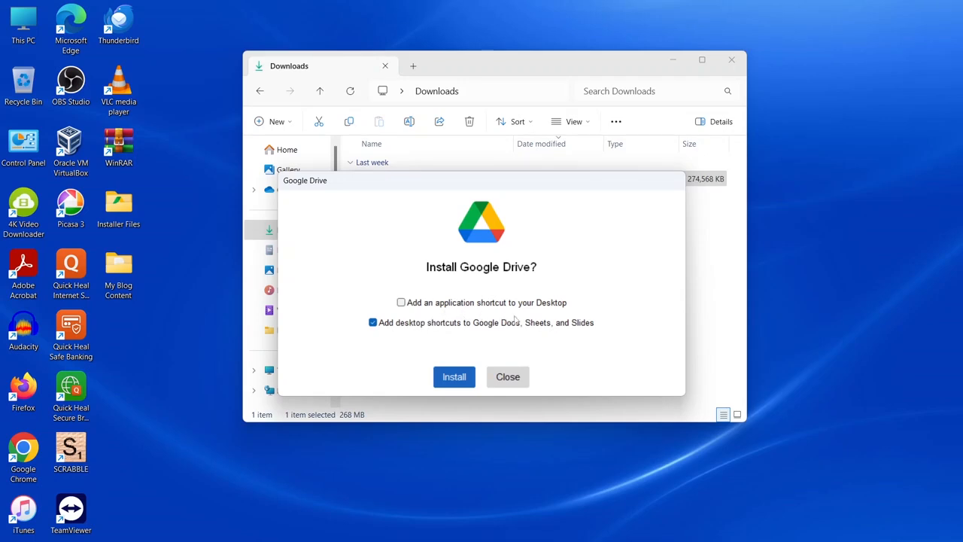
left_click(401, 302)
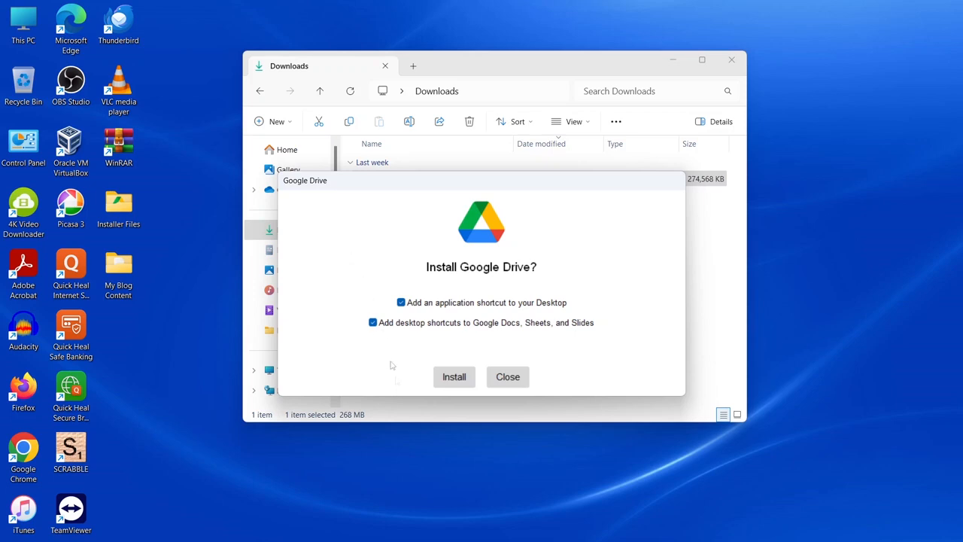
left_click(454, 377)
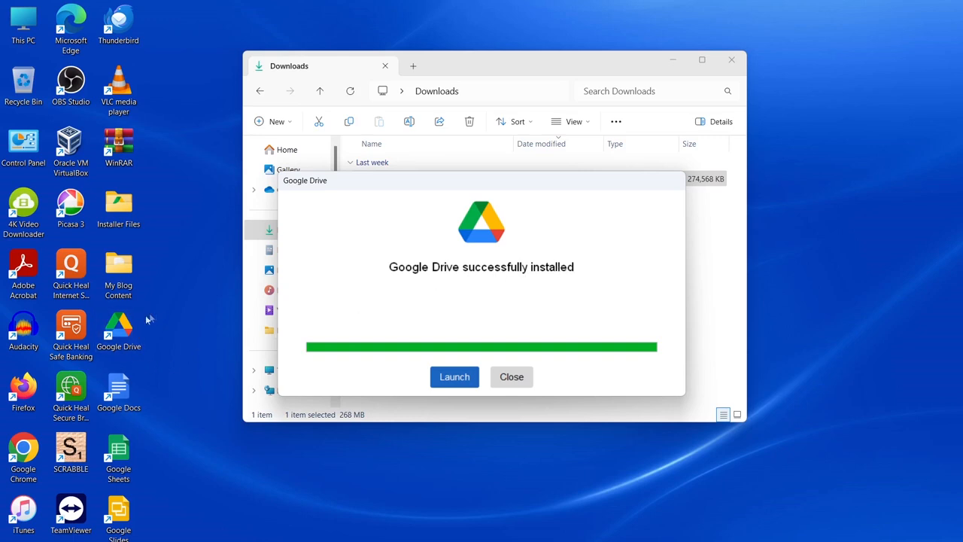
left_click(177, 311)
left_click_drag(116, 322, 94, 541)
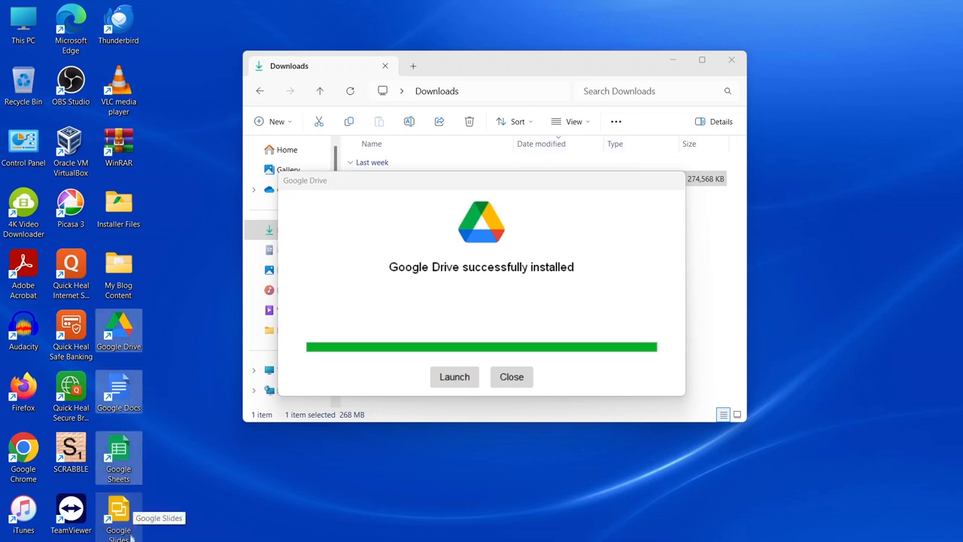
Step: Launch Google Drive from the finished installer, minimize the Downloads window and move the Google Drive welcome window higher
left_click(454, 377)
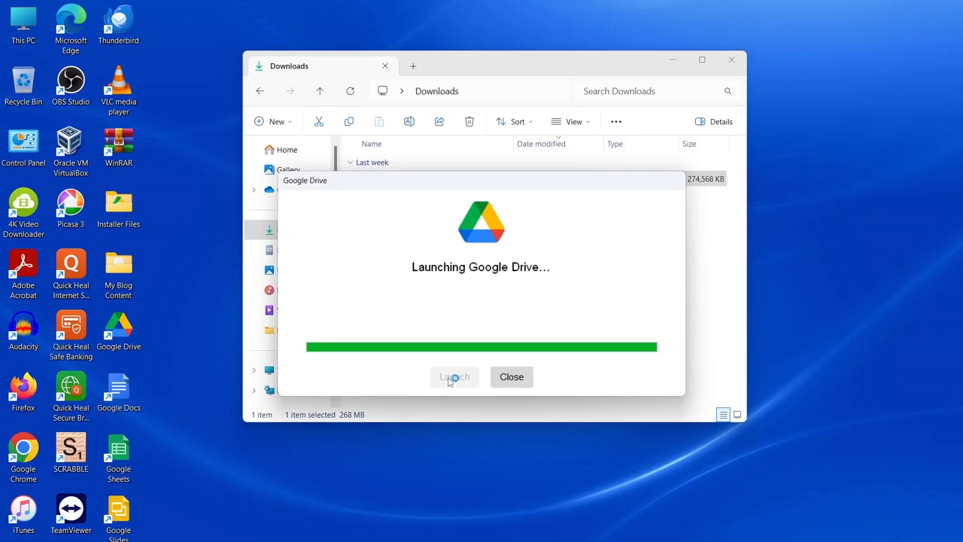
left_click(674, 60)
left_click(674, 60)
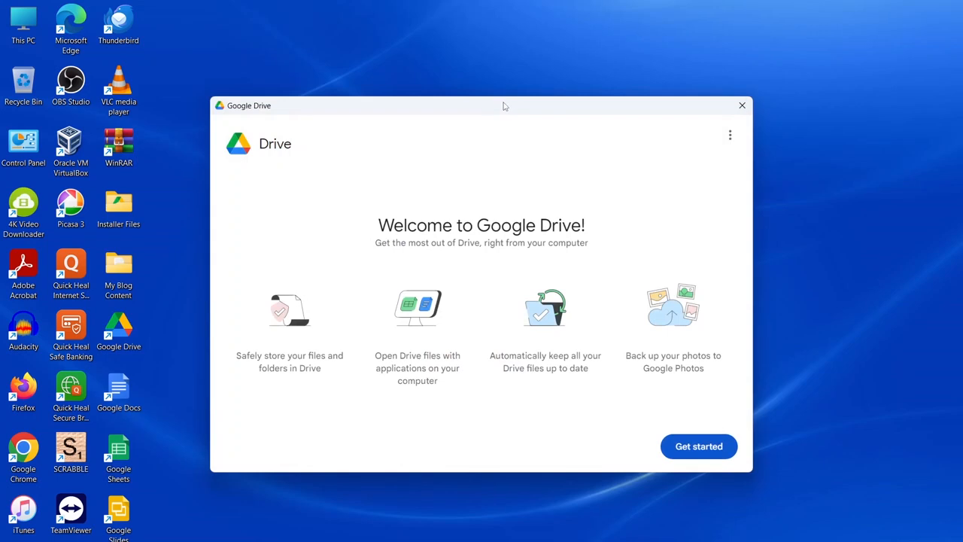
left_click_drag(511, 110, 493, 82)
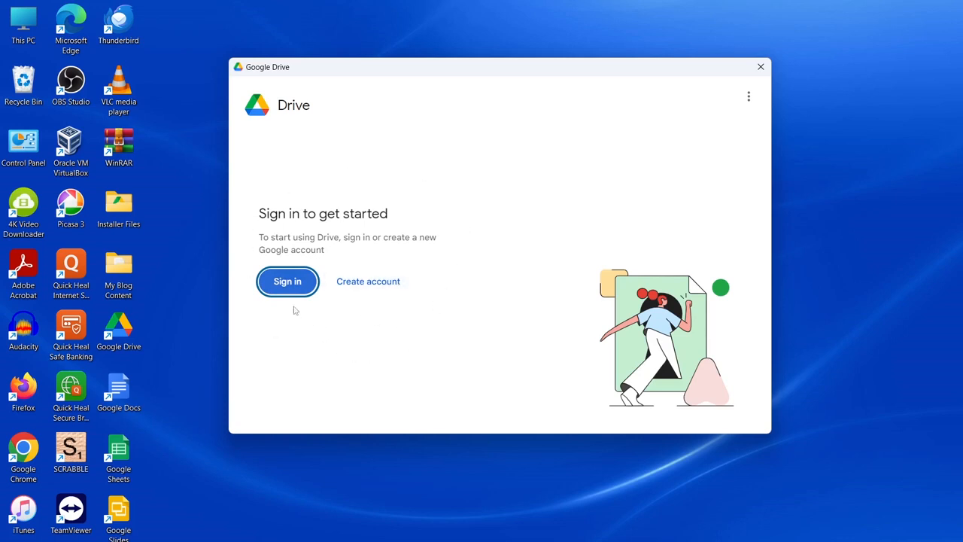
Step: Sign in to Google Drive for desktop with the listed Google account, confirm the app's sign-in and close the browser window
left_click(286, 284)
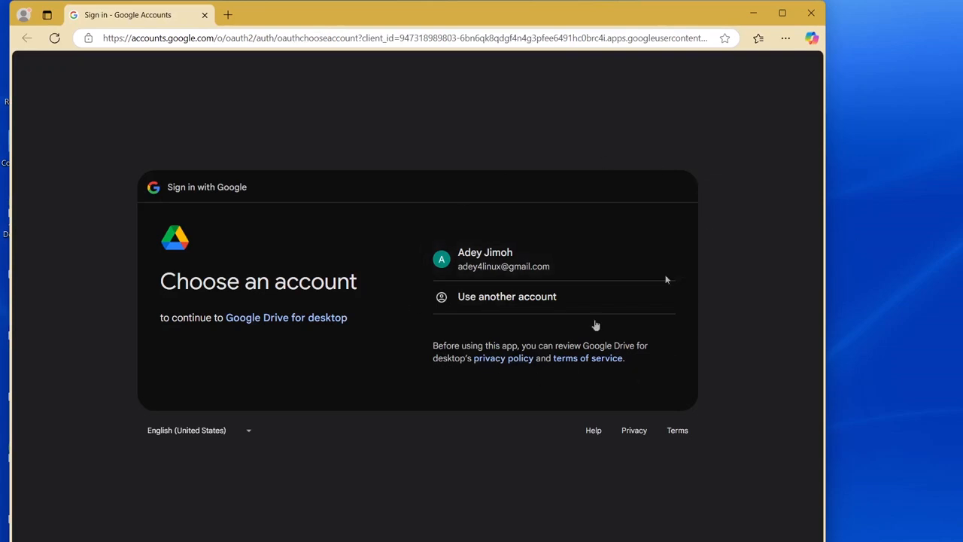
left_click(494, 259)
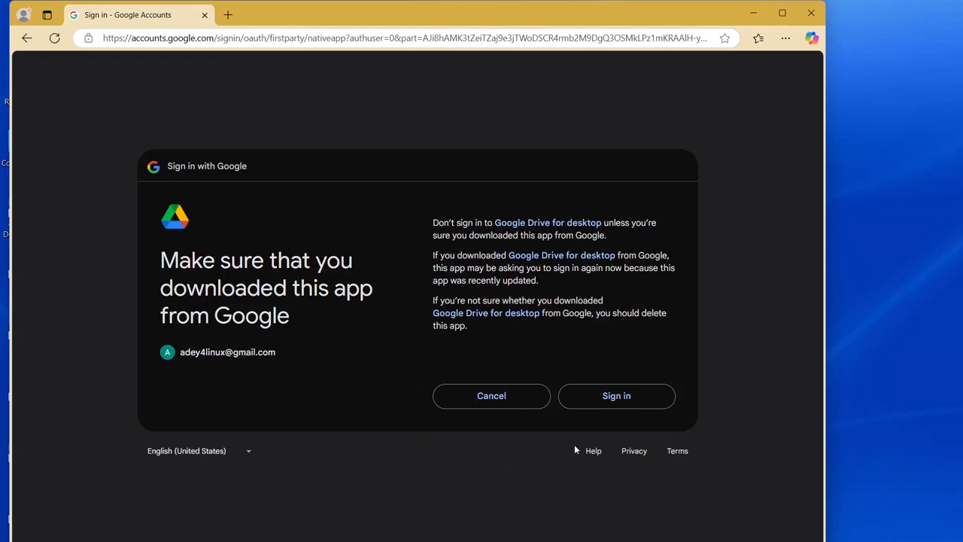
left_click(617, 397)
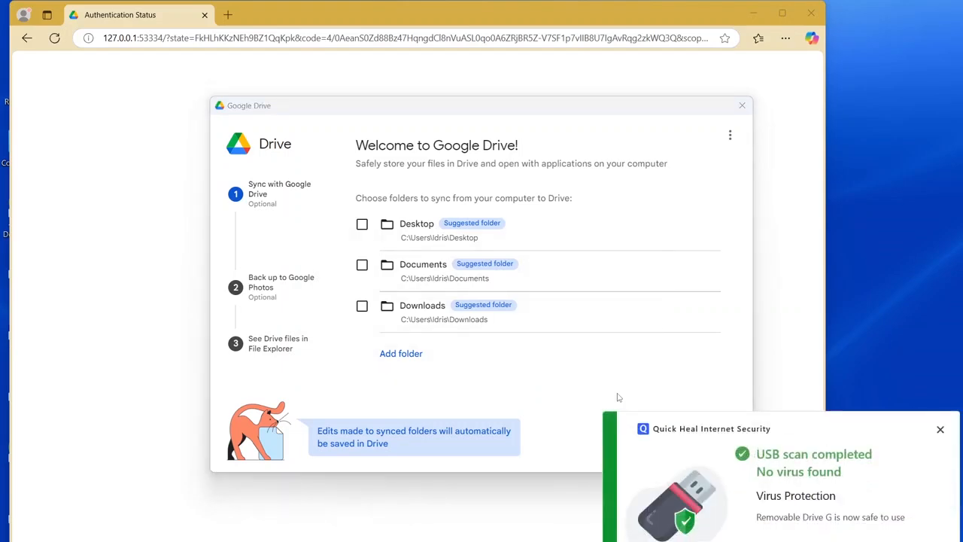
left_click(940, 429)
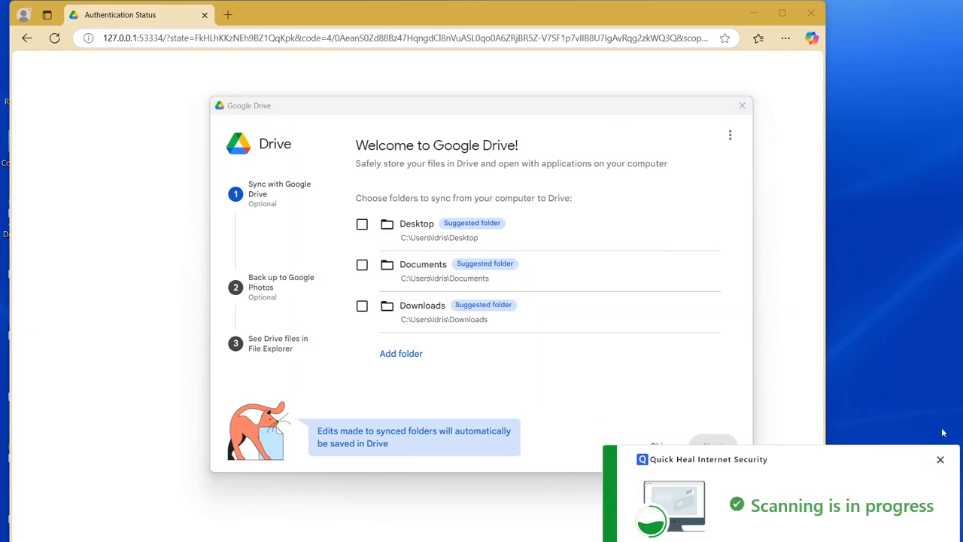
left_click(813, 13)
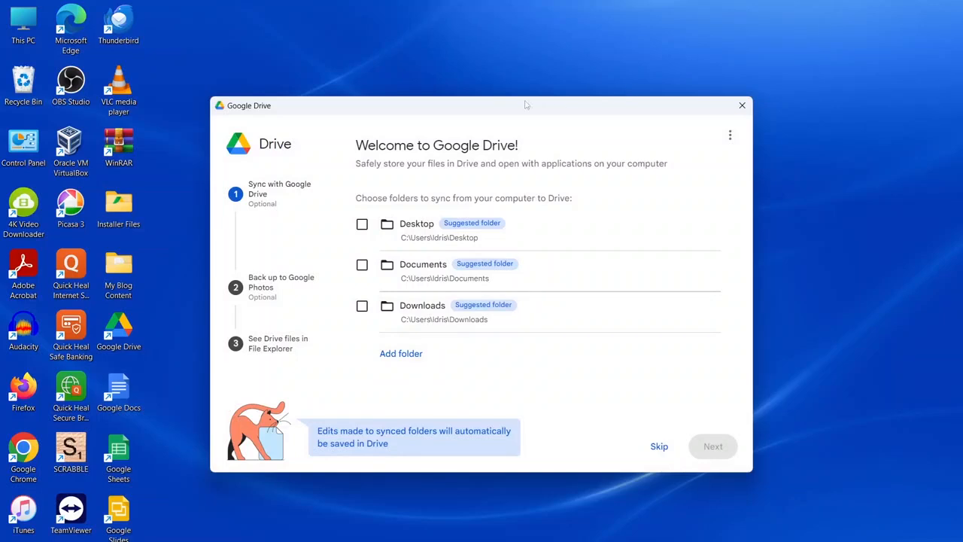
Step: Select the Desktop, Documents and Downloads folders to sync from the computer to Drive
left_click_drag(509, 110, 528, 96)
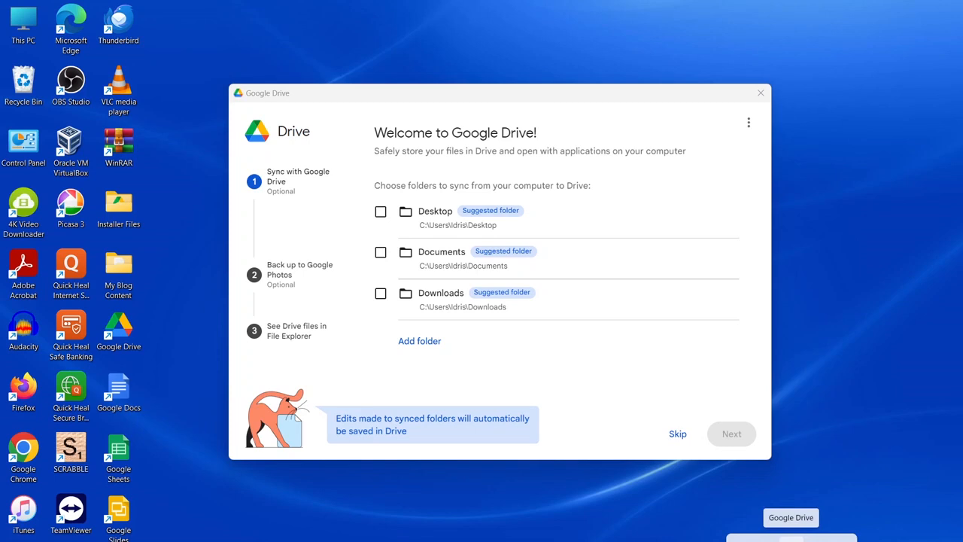
left_click(561, 104)
left_click_drag(538, 99, 533, 80)
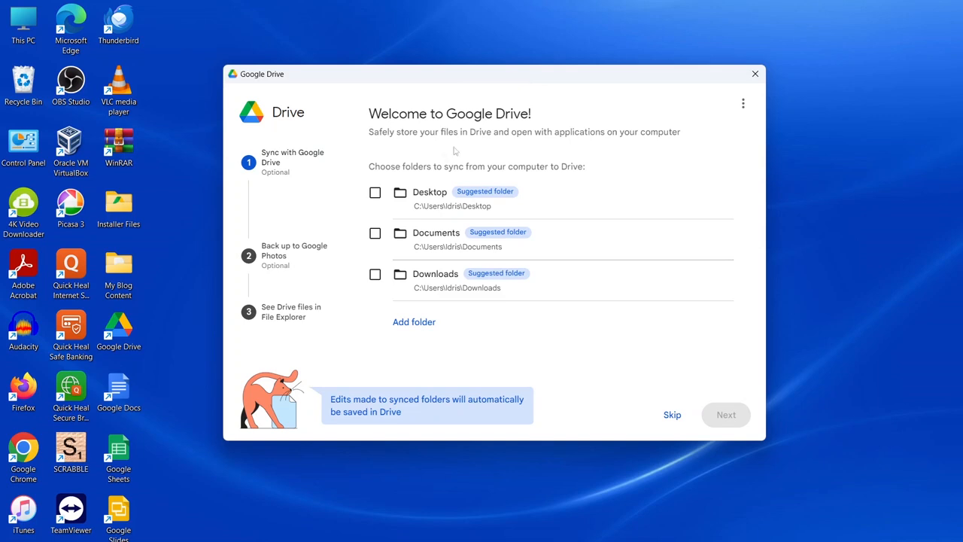
left_click(375, 194)
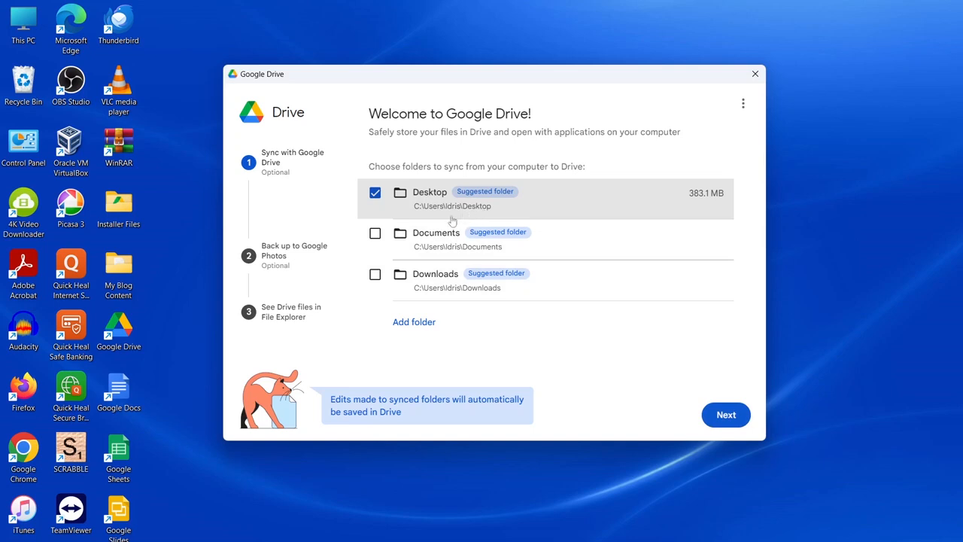
left_click(375, 234)
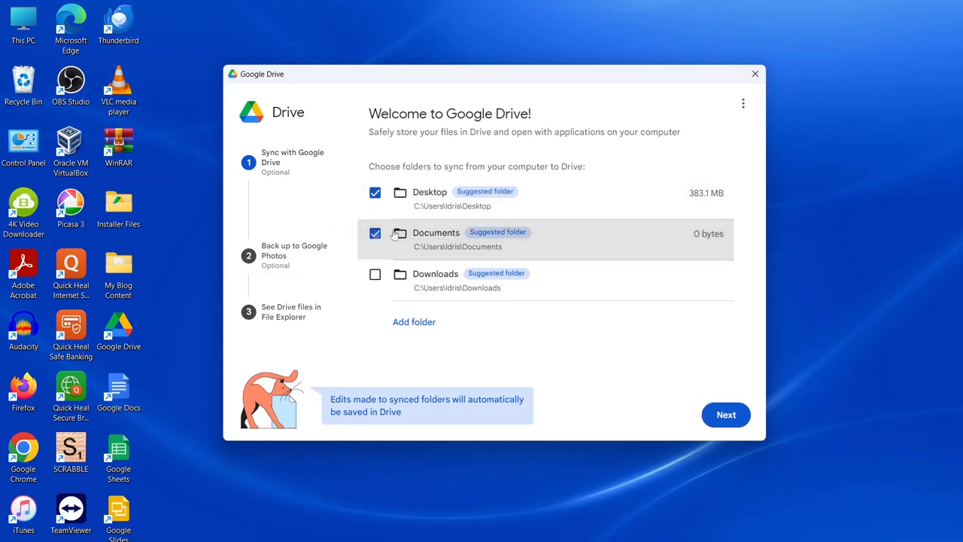
left_click(375, 276)
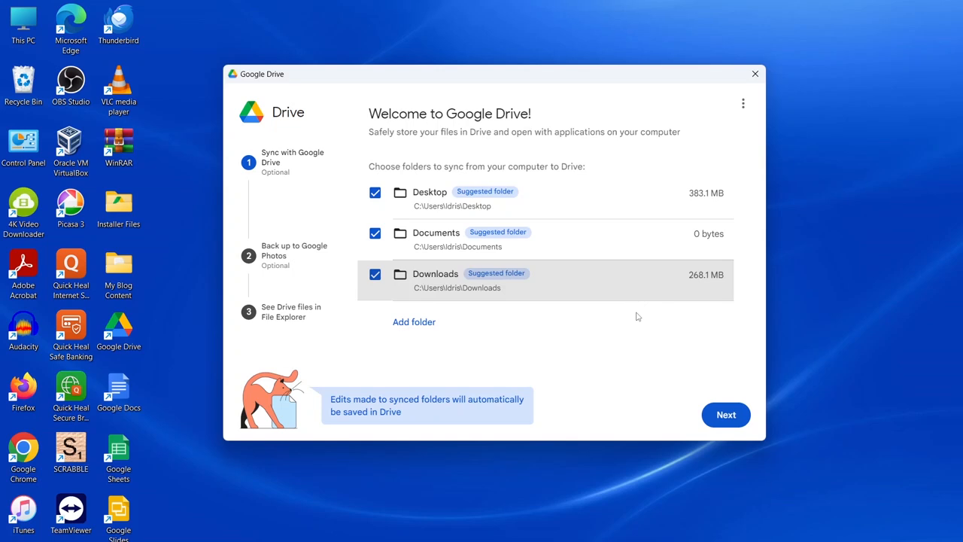
Step: Deselect the Desktop, Documents and Downloads folders and skip syncing computer folders to Drive
left_click(376, 193)
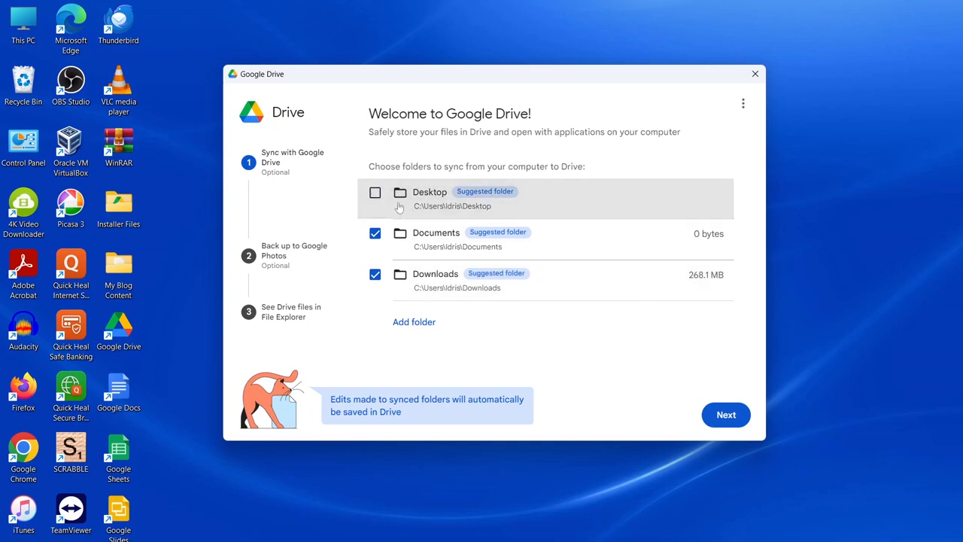
left_click(375, 234)
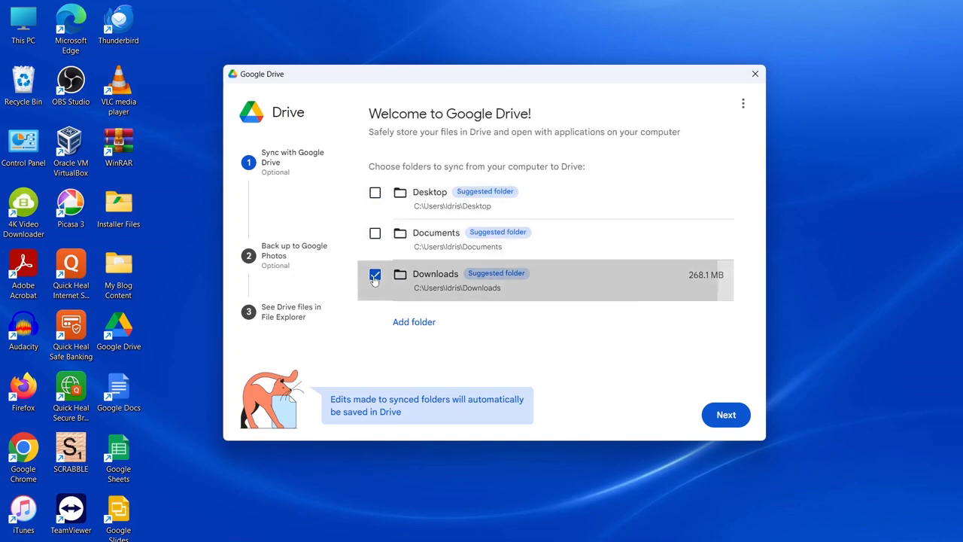
left_click(375, 282)
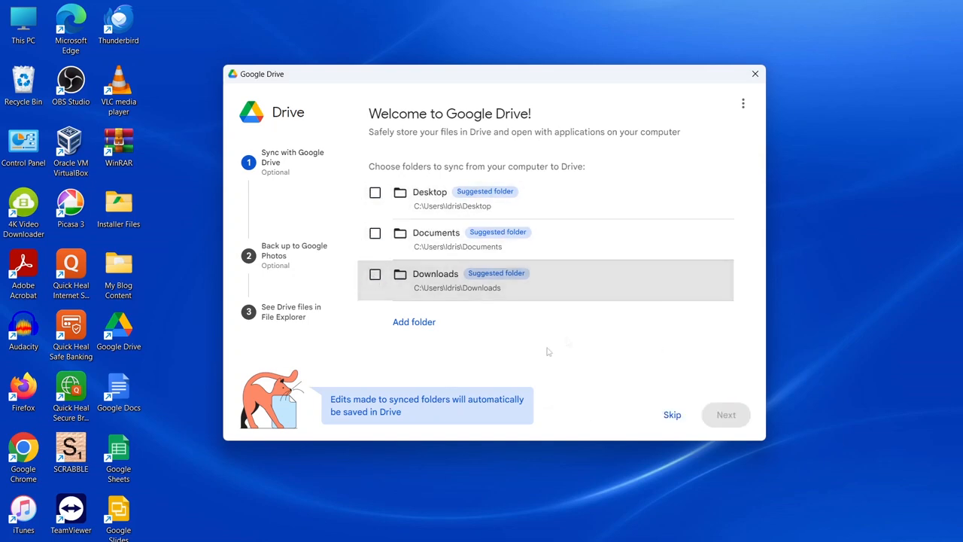
left_click(672, 415)
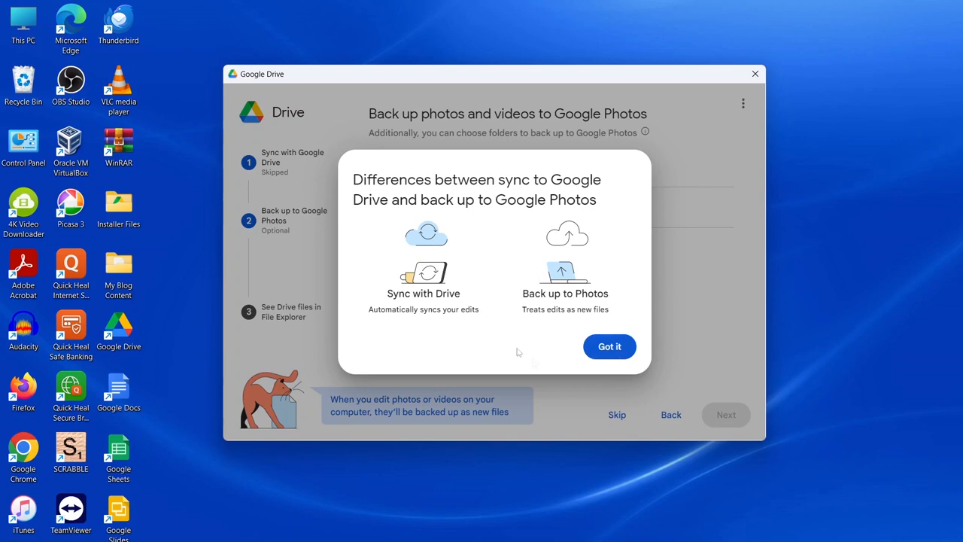
Step: Skip the Google Photos backup, finish the setup by opening Drive, and dismiss the Drive activity window
left_click(610, 346)
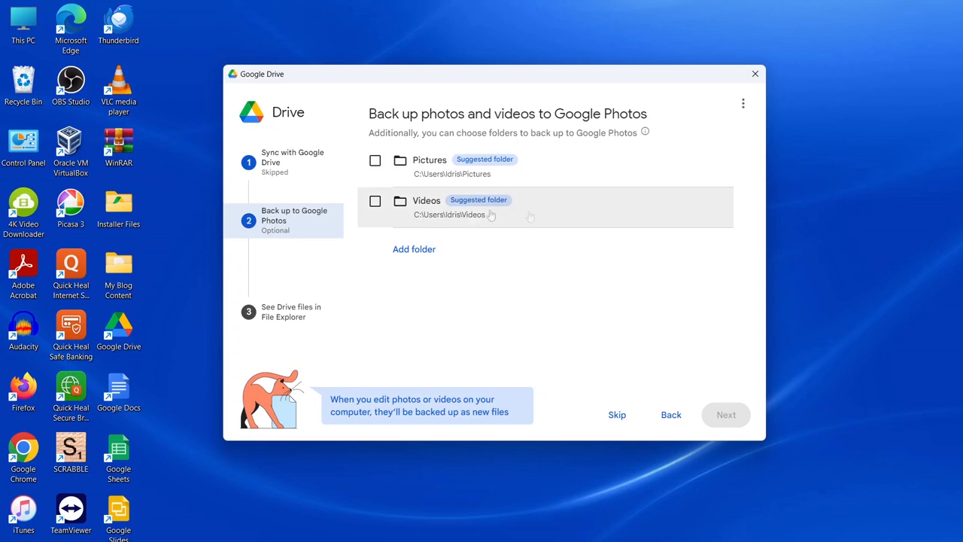
left_click(618, 414)
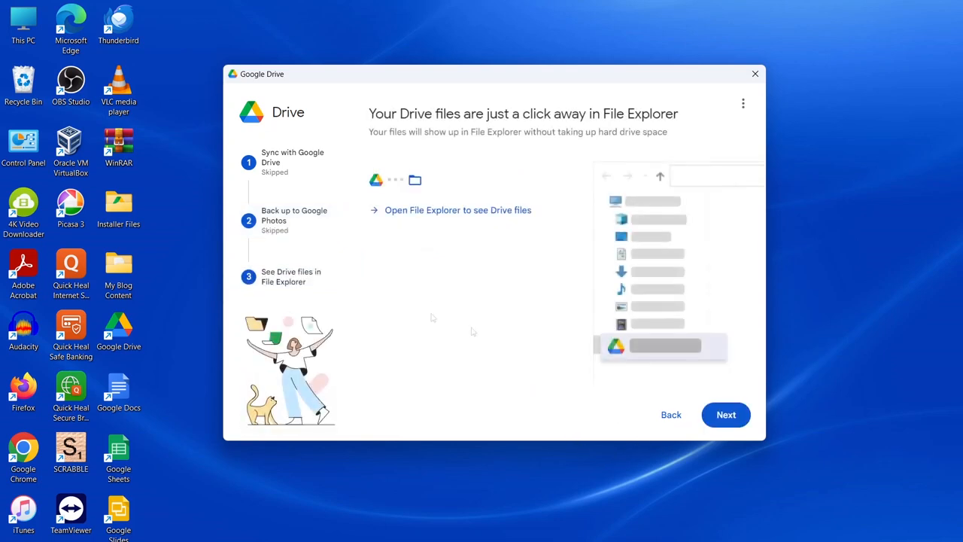
left_click(733, 419)
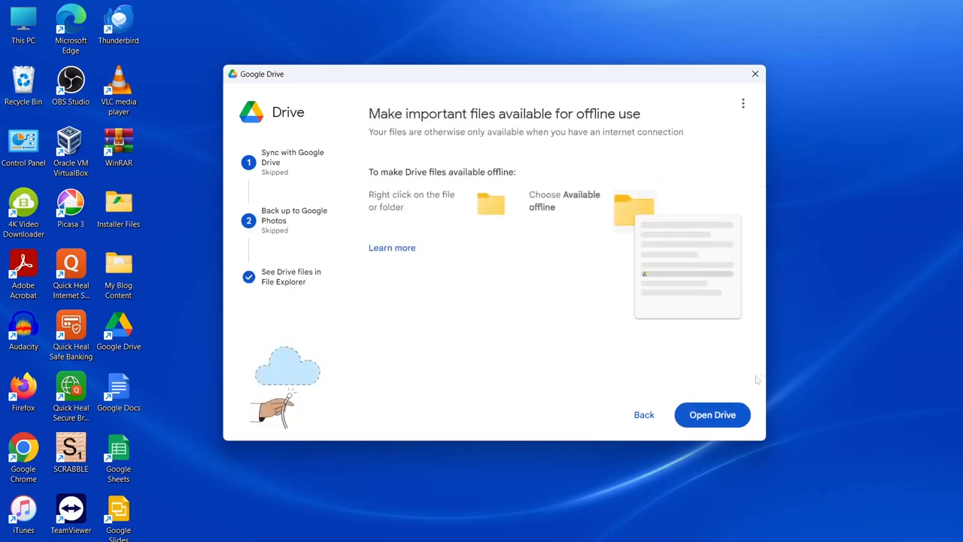
left_click(715, 415)
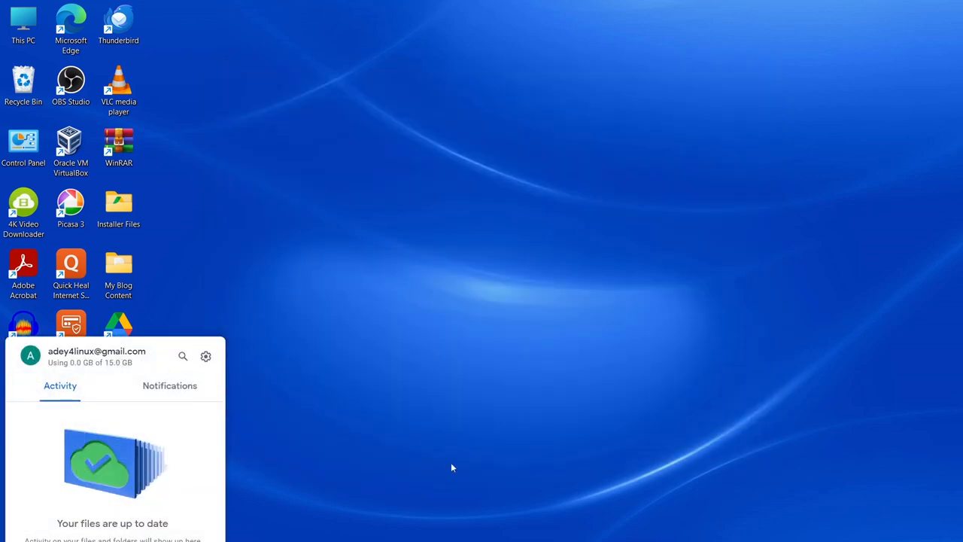
left_click(339, 368)
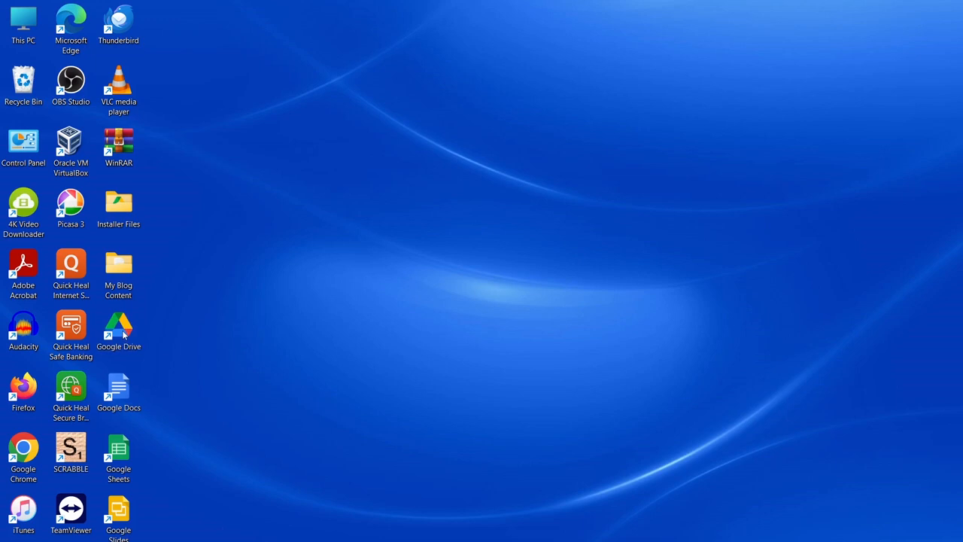
Step: Open My Drive through the desktop Google Drive shortcut, narrow its window and move it well clear of the desktop icons
double_click(119, 332)
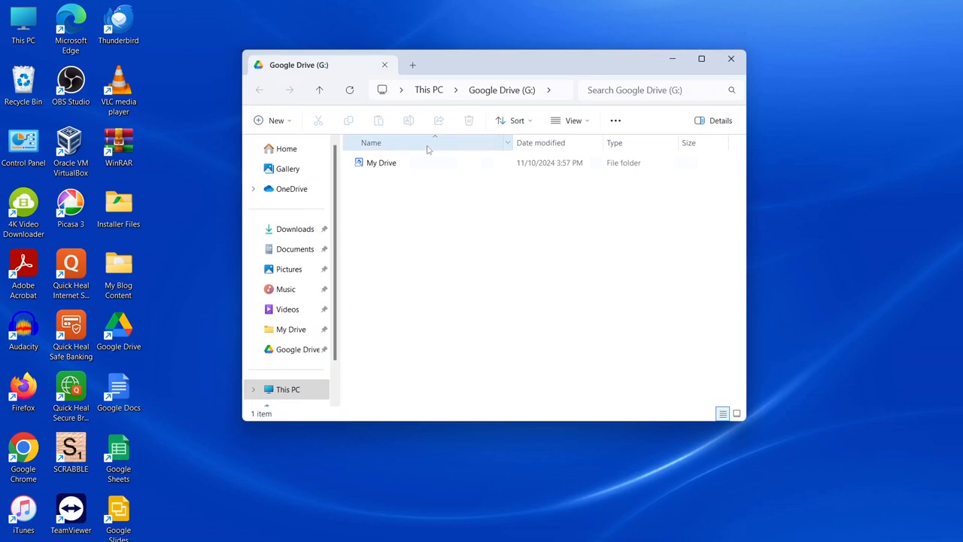
left_click(374, 169)
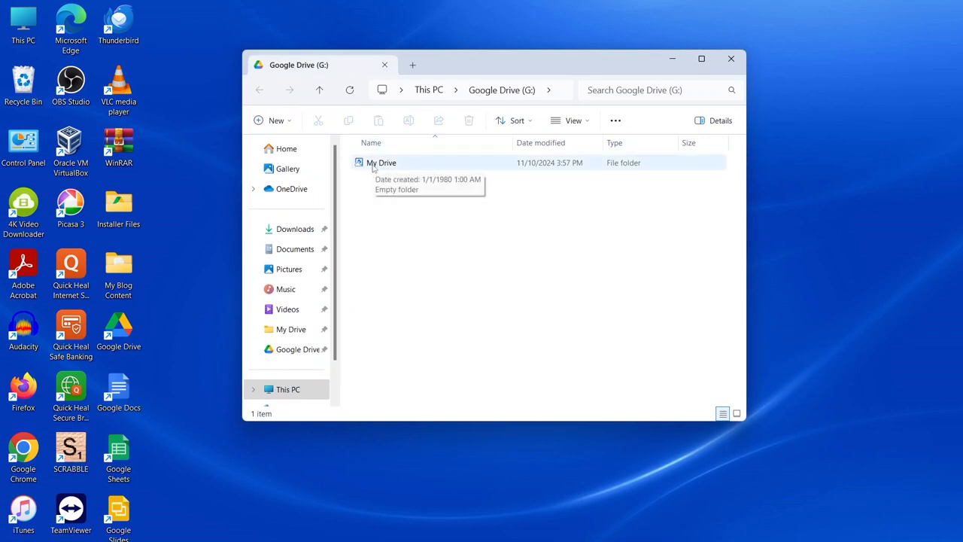
double_click(374, 164)
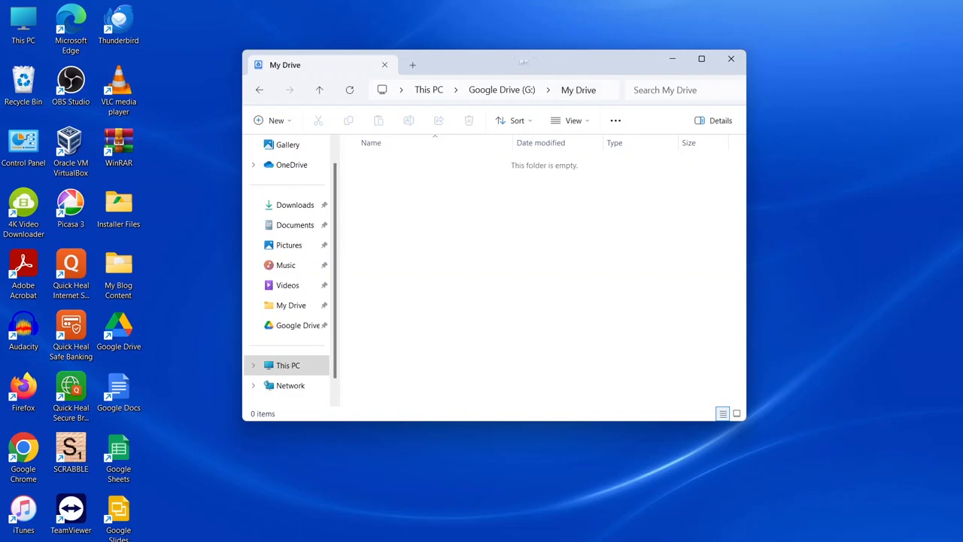
left_click_drag(508, 65, 552, 80)
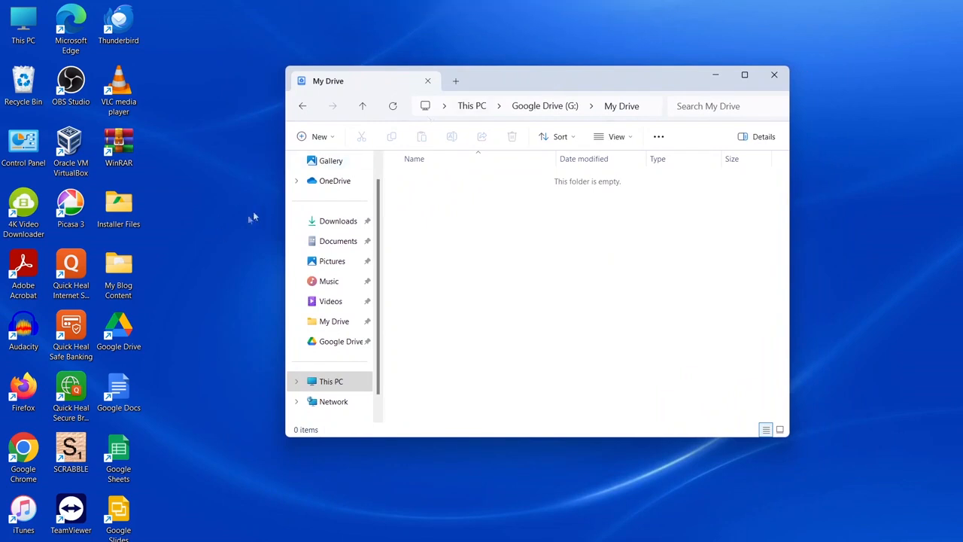
left_click_drag(285, 200, 314, 213)
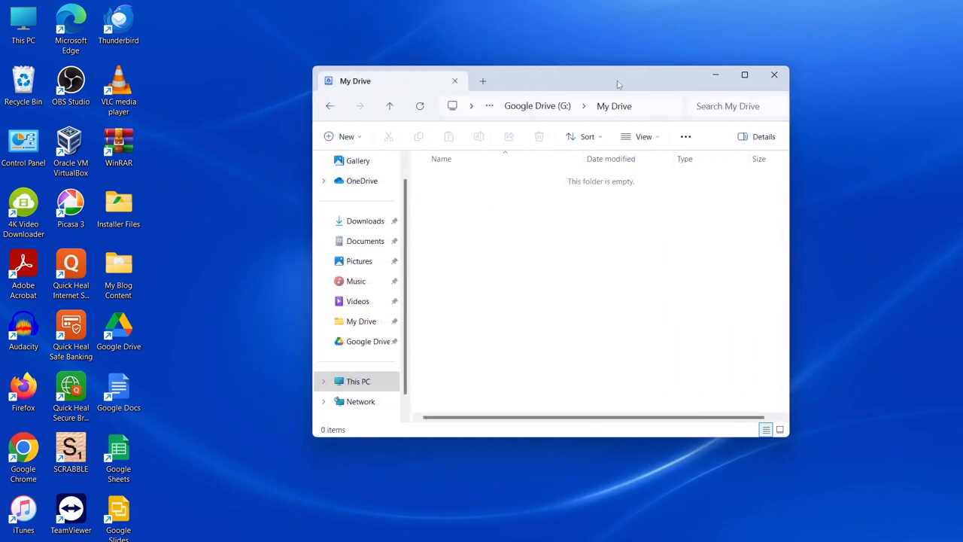
left_click_drag(617, 83, 779, 52)
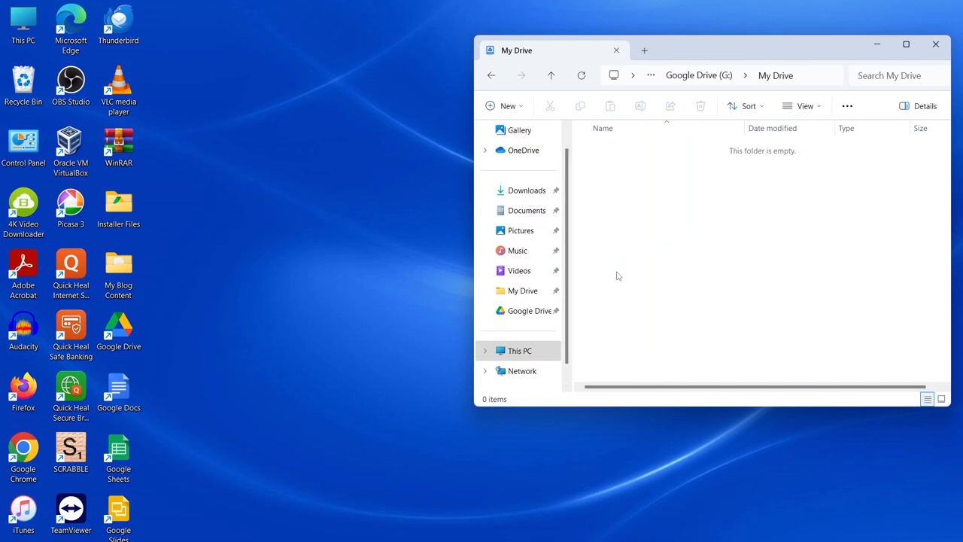
Step: Open the Installer Files folder below the My Drive window's level and copy the picasa installer from it into My Drive
double_click(129, 207)
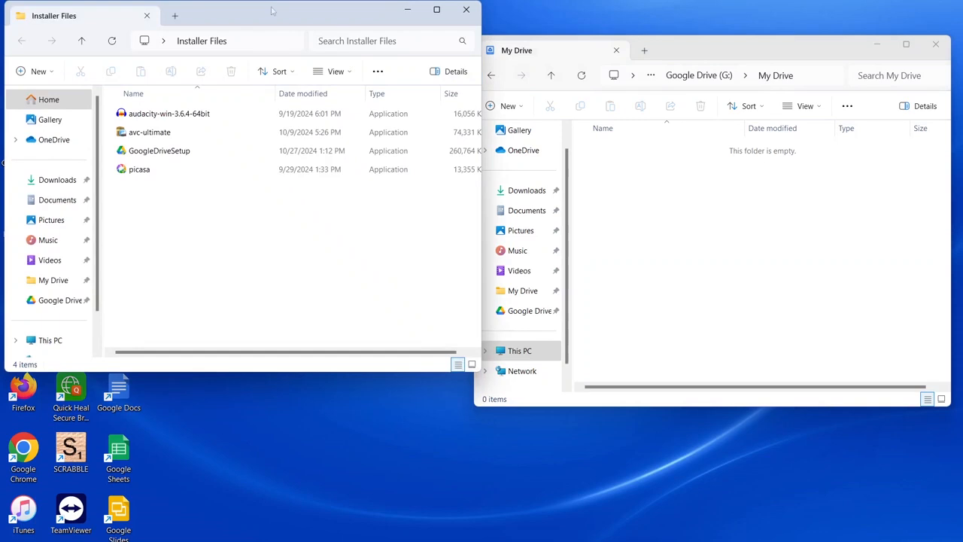
left_click_drag(273, 11, 282, 213)
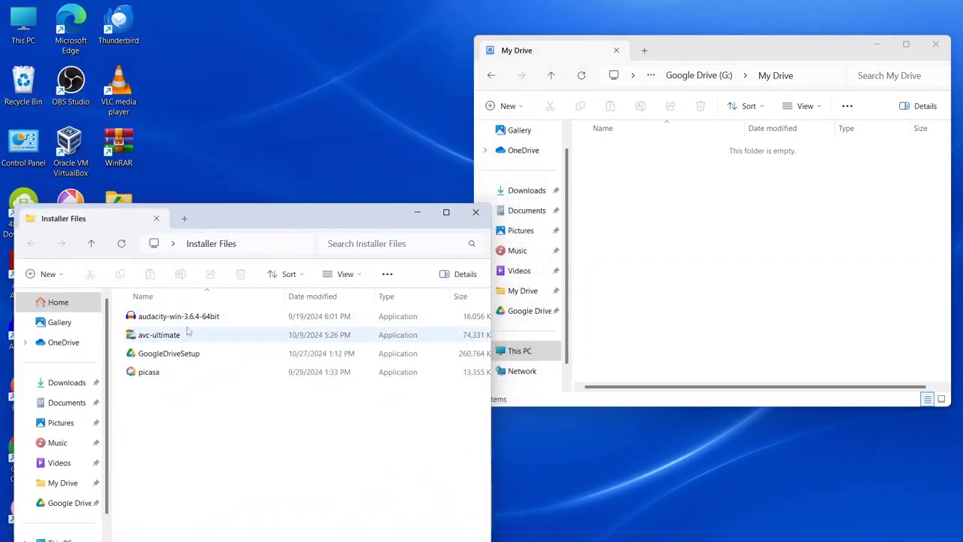
right_click(149, 376)
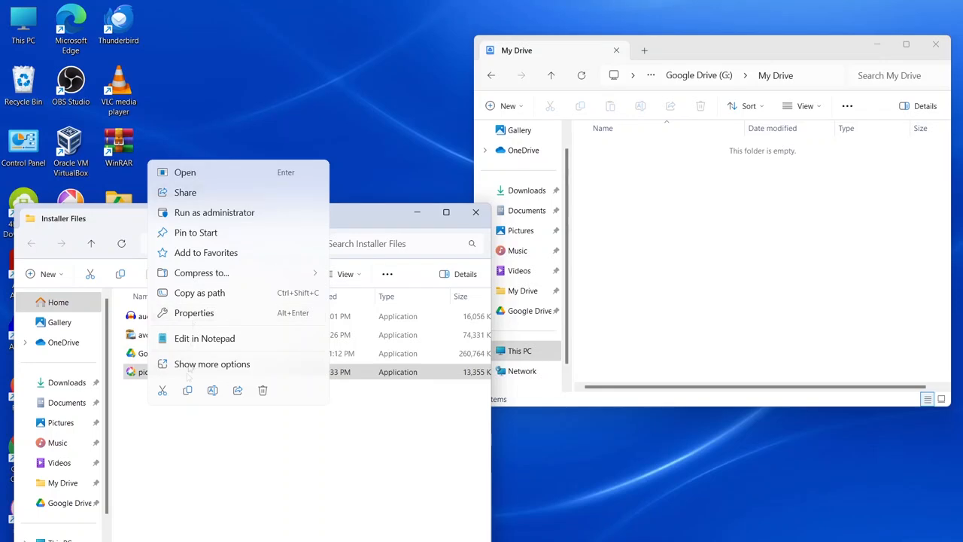
left_click(188, 390)
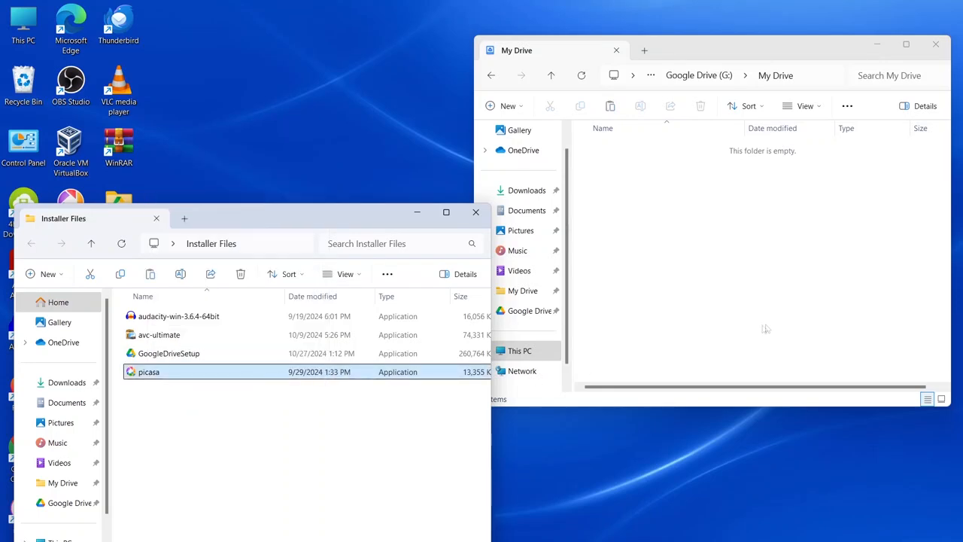
left_click(768, 285)
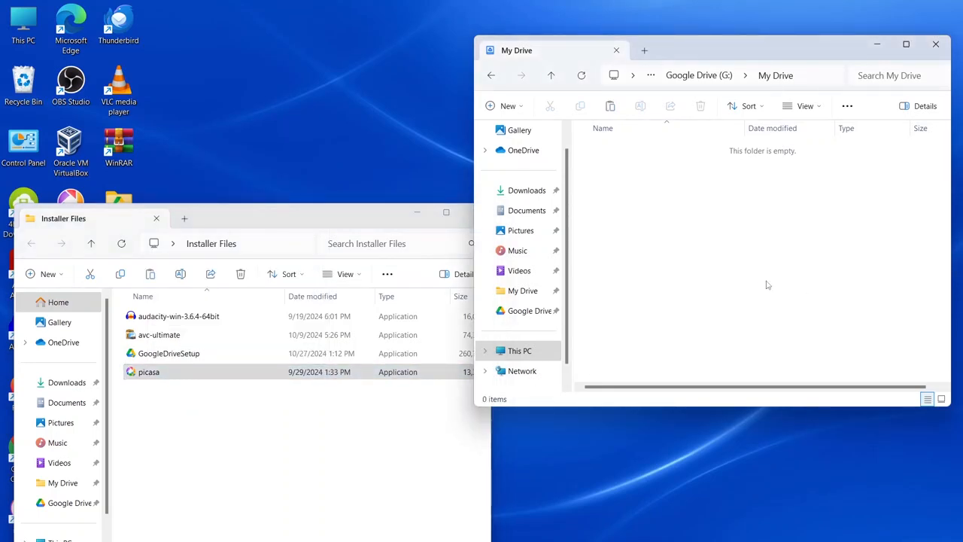
key("ctrl+v")
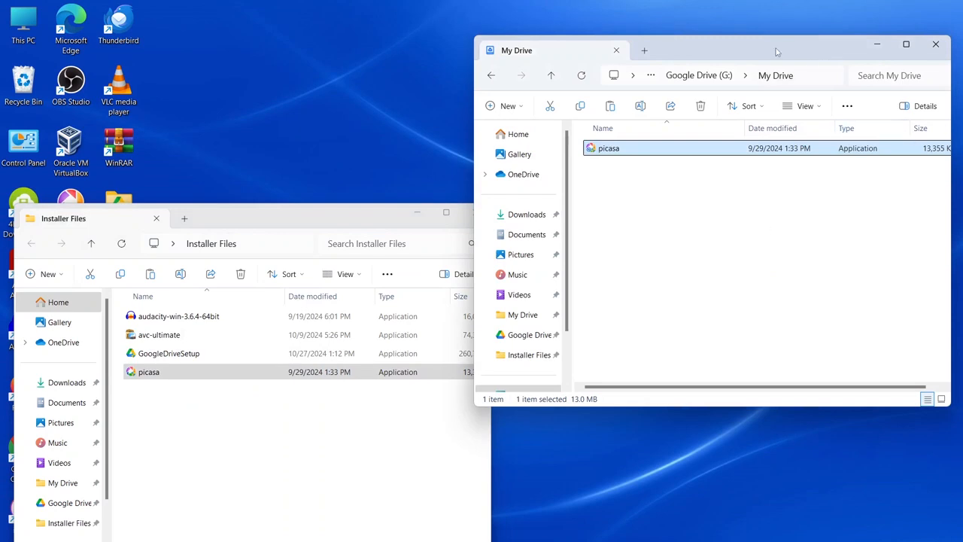
left_click_drag(777, 52, 773, 37)
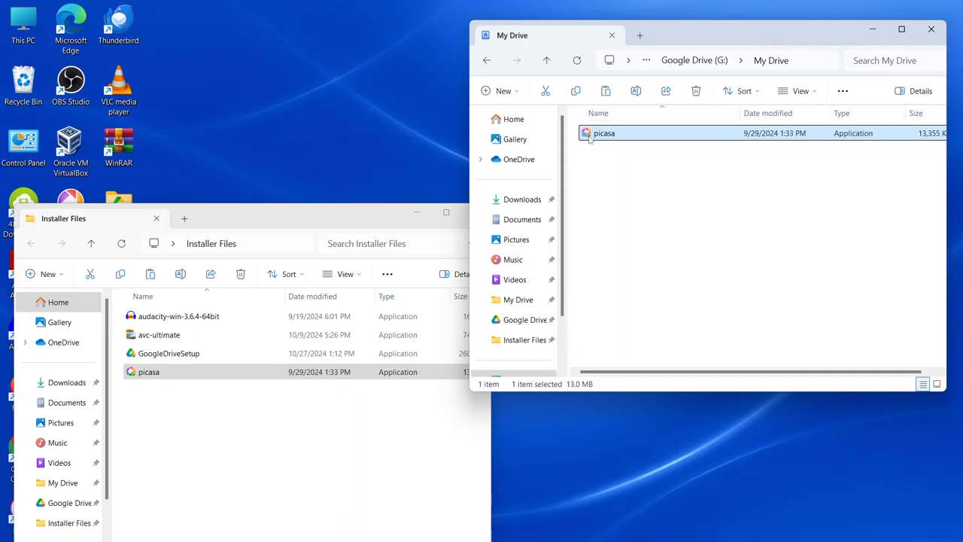
Step: Copy the audacity-win-3.6.4-64bit installer from Installer Files into My Drive
mouse_move(589, 138)
left_click(197, 317)
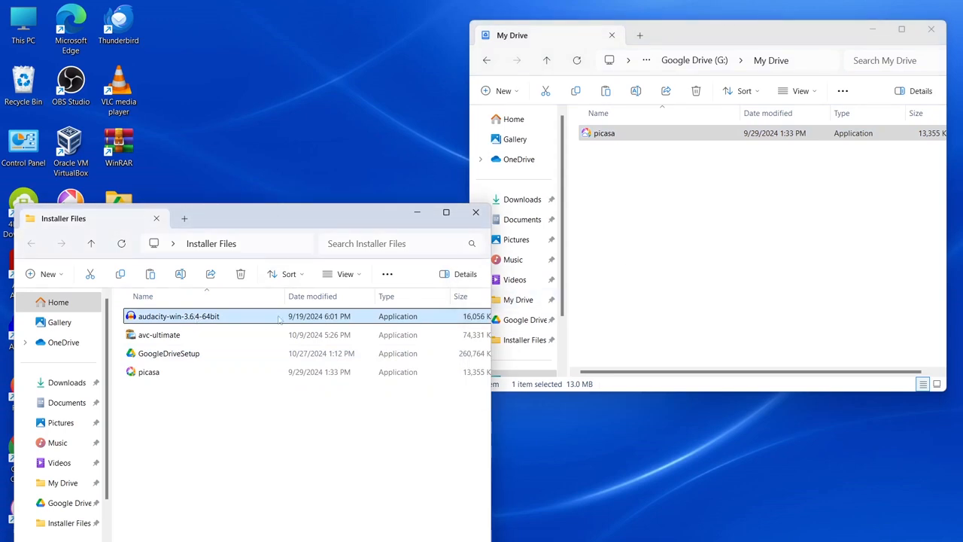
left_click(674, 244)
key("ctrl+v")
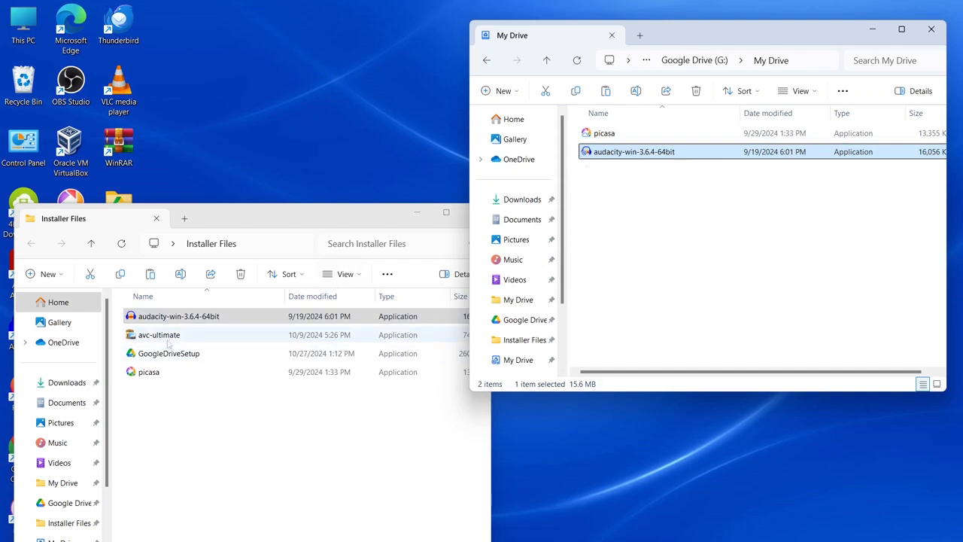
left_click(176, 337)
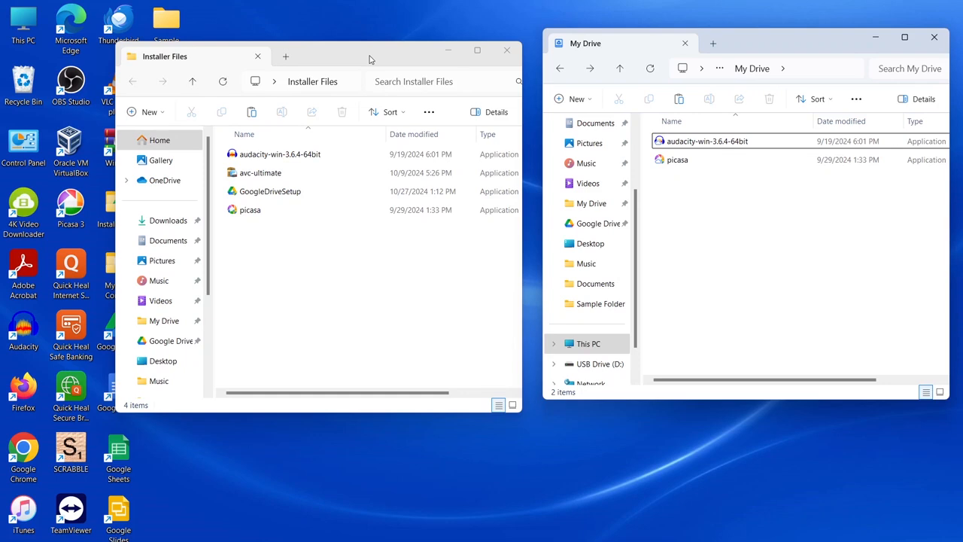
Step: Close the Installer Files window and open Sample Folder from the desktop
left_click(507, 50)
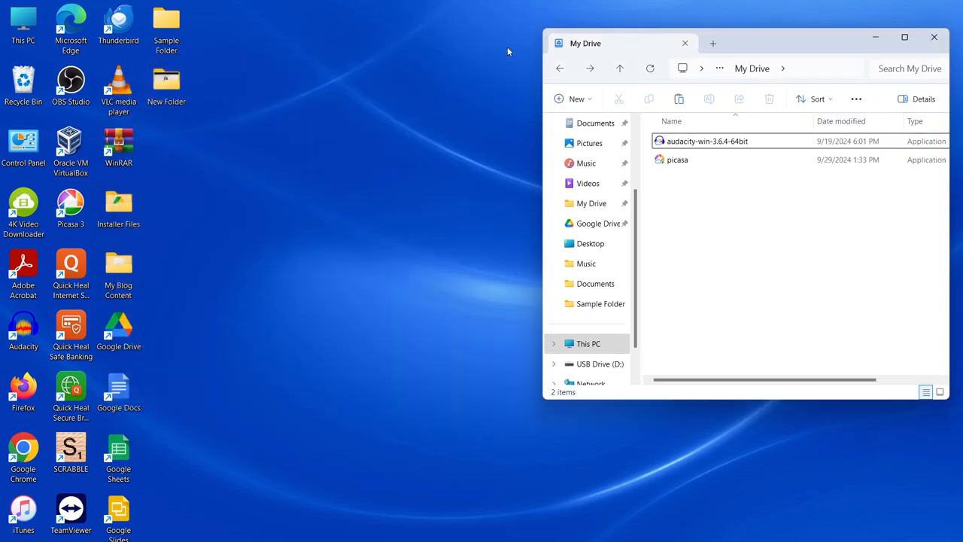
left_click(168, 38)
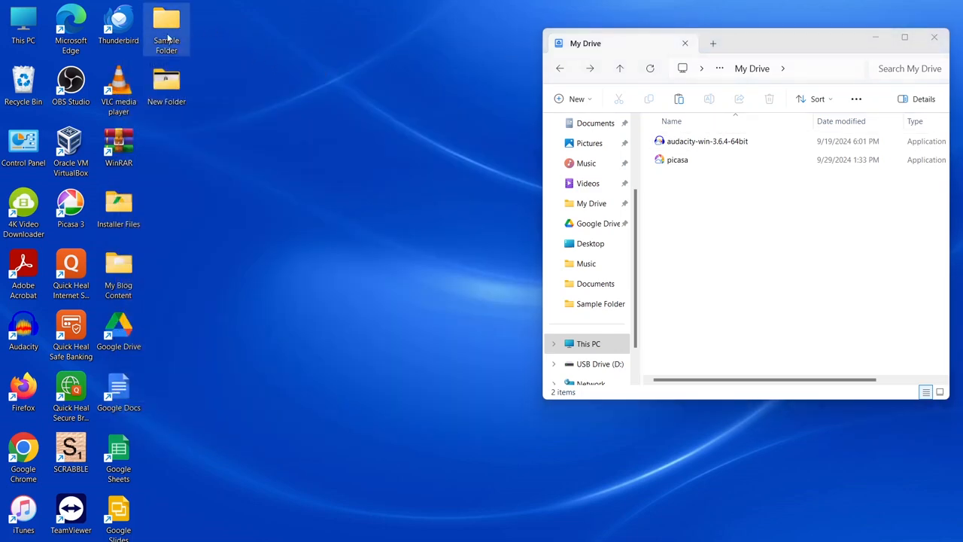
double_click(168, 38)
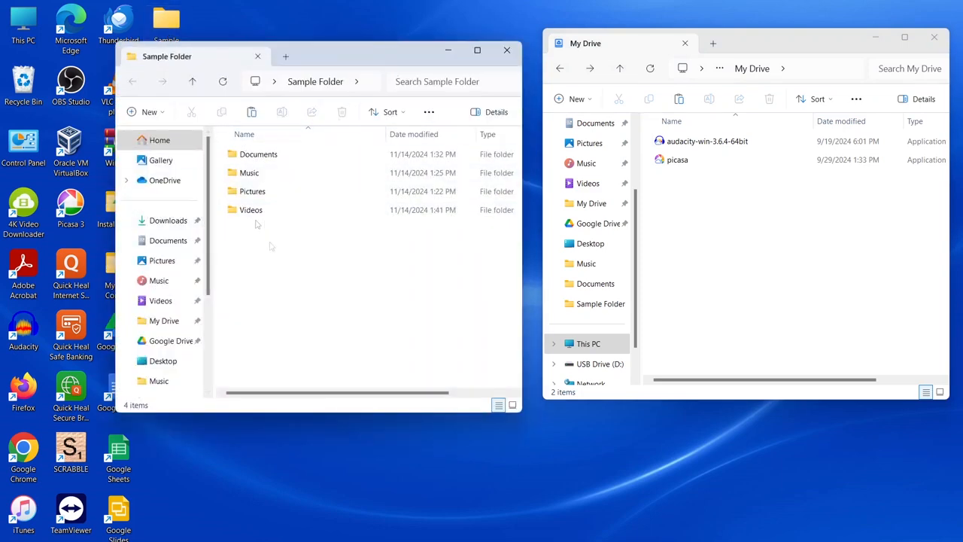
Step: Look through the contents of the Documents, Music, Pictures and Videos subfolders in Sample Folder
double_click(261, 157)
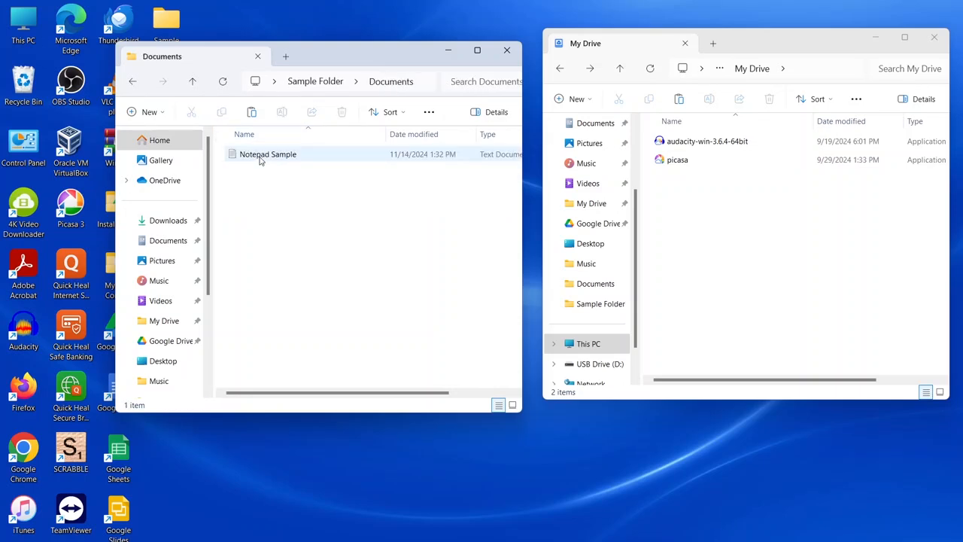
left_click(131, 84)
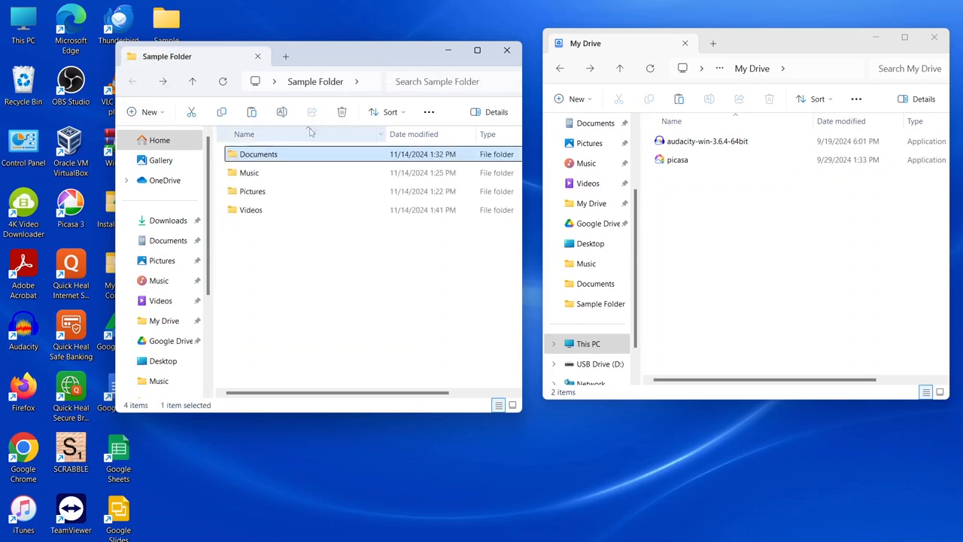
left_click(252, 174)
double_click(252, 174)
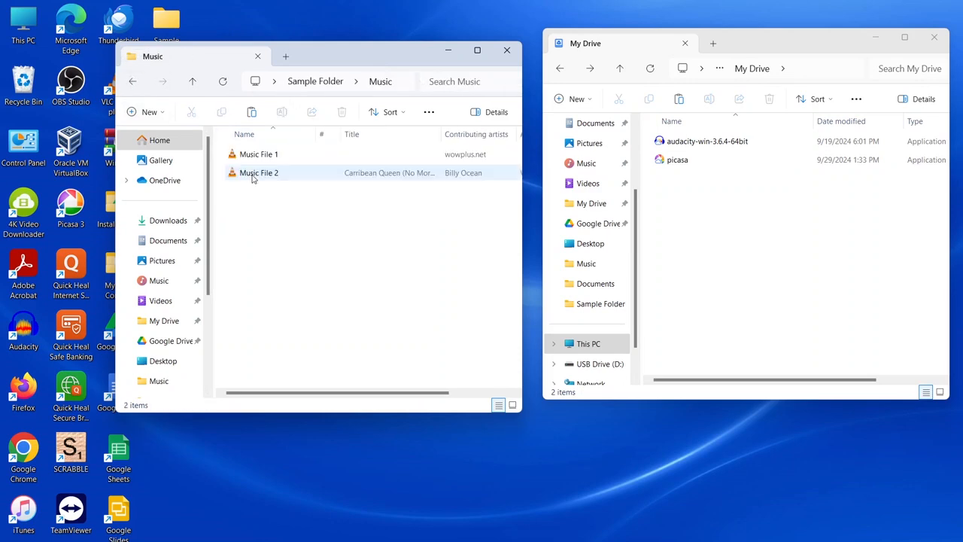
left_click(134, 81)
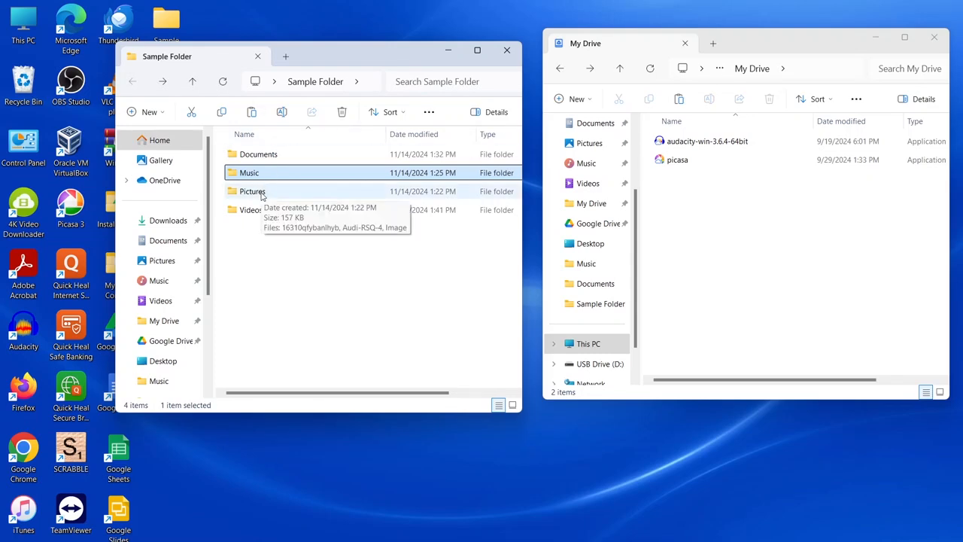
double_click(253, 191)
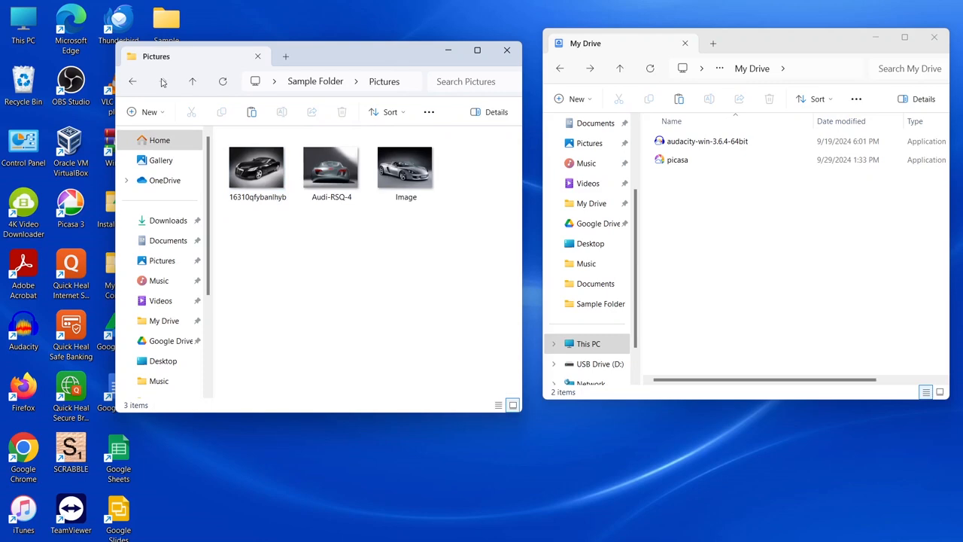
left_click(131, 83)
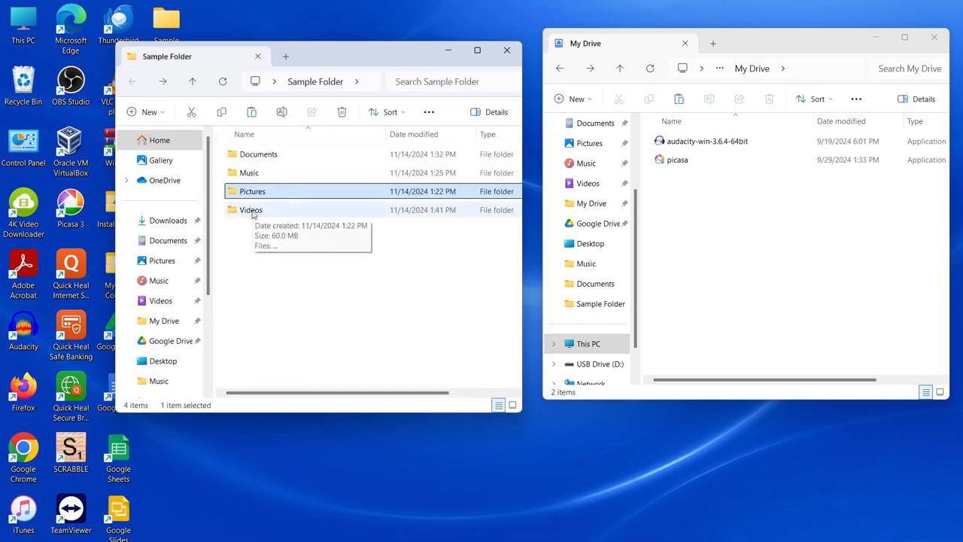
double_click(252, 211)
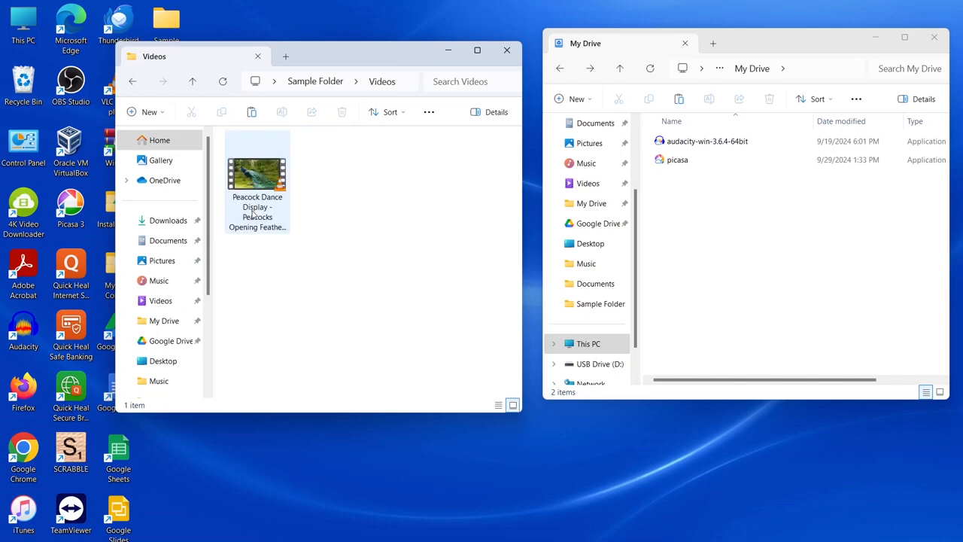
Step: Copy the Documents, Music, Pictures and Videos folders from Sample Folder into My Drive, aligning the My Drive window level with Sample Folder
left_click(134, 83)
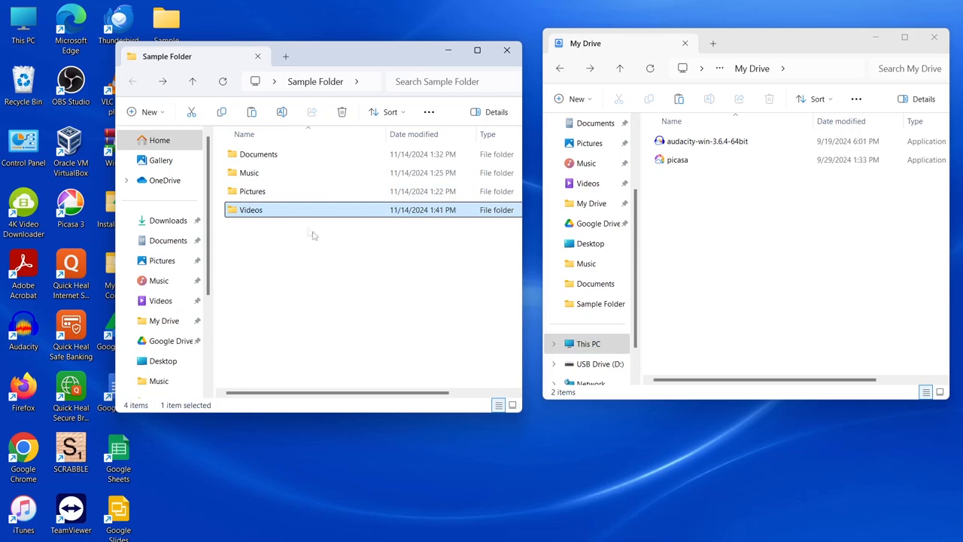
left_click(277, 289)
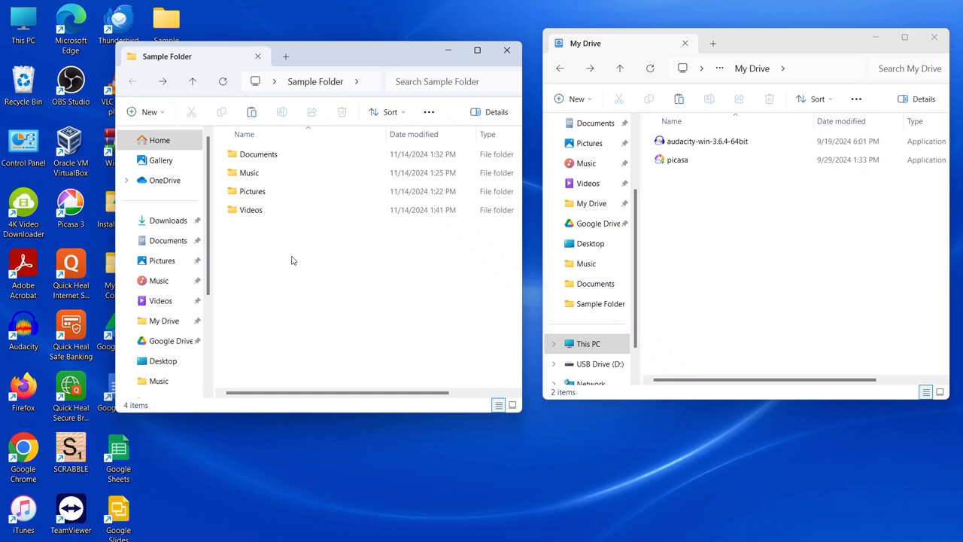
key("ctrl+a")
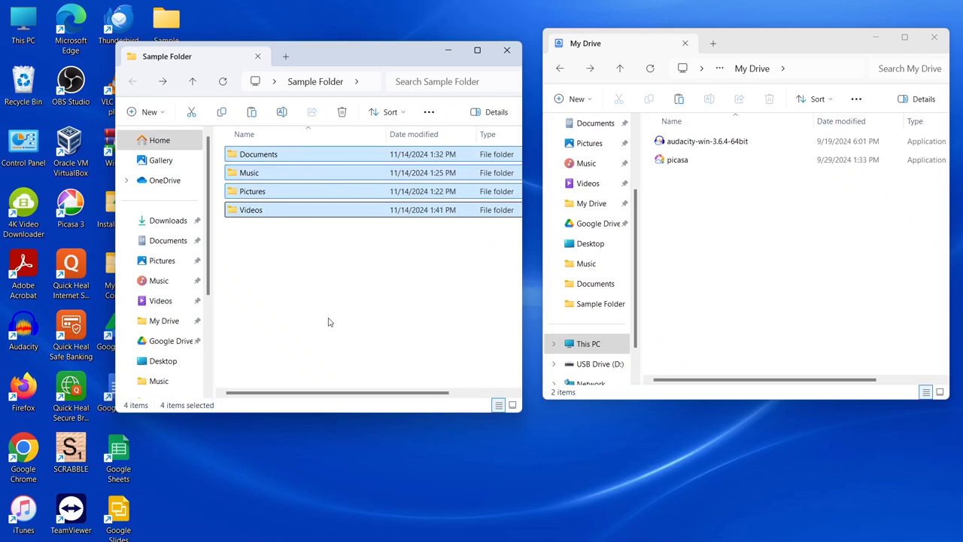
left_click(810, 43)
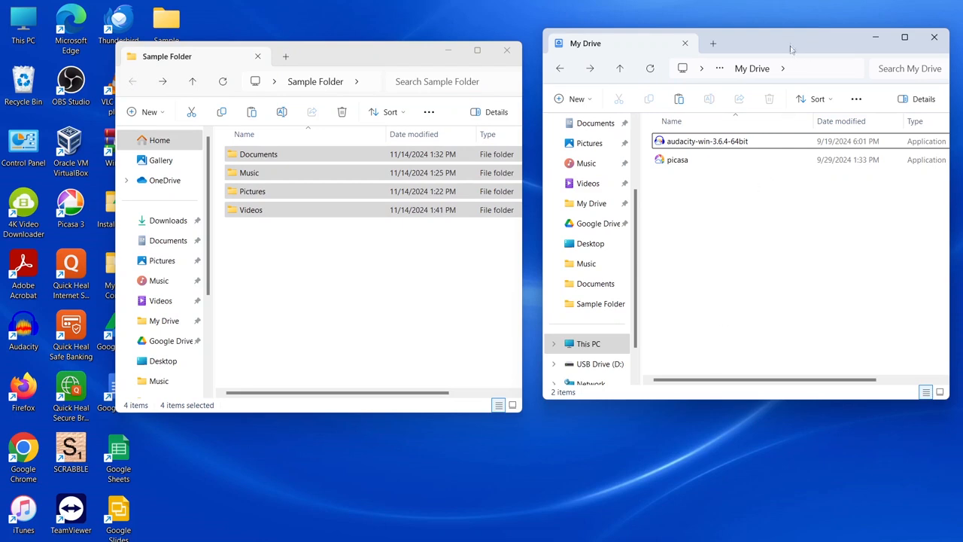
mouse_move(790, 41)
left_mouse_down()
mouse_move(768, 51)
mouse_move(817, 52)
mouse_move(781, 60)
mouse_move(790, 55)
left_mouse_up()
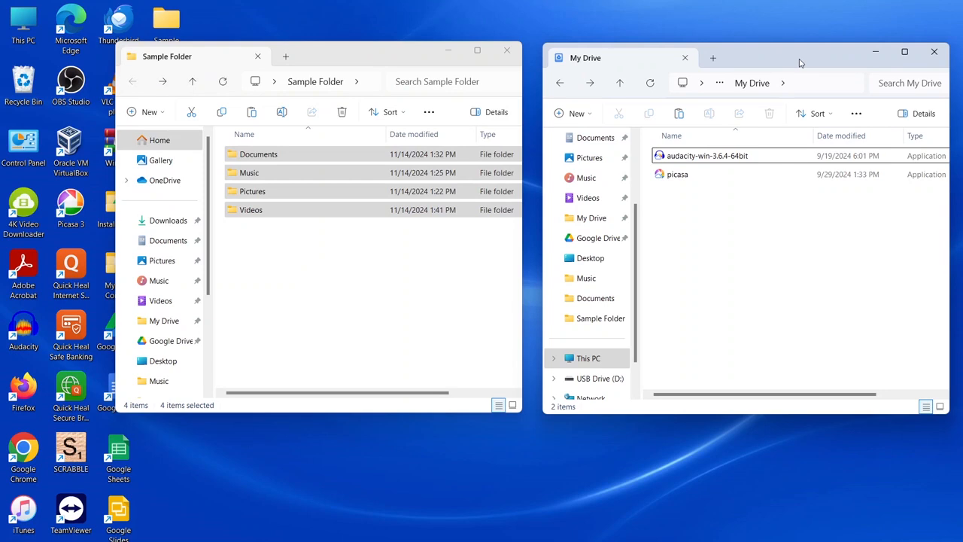
key("ctrl+v")
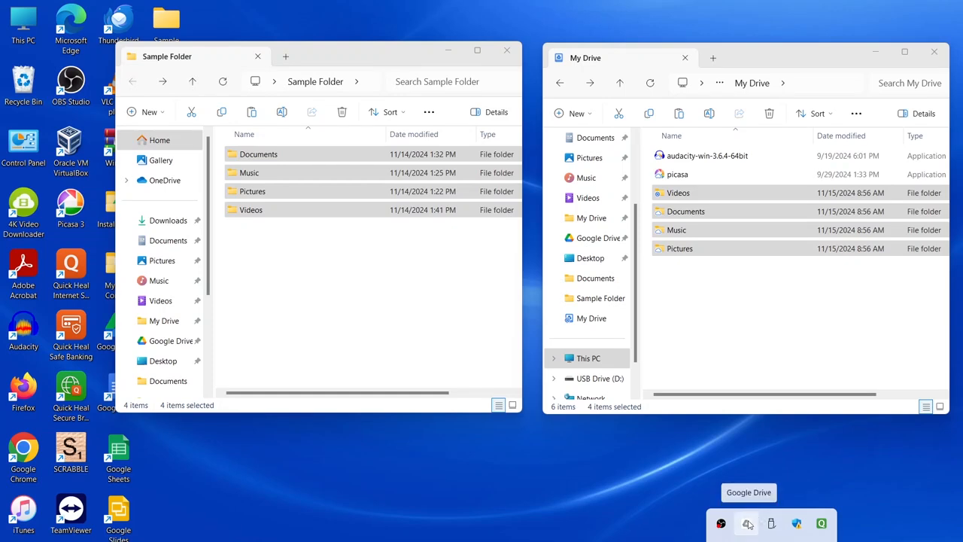
Step: Open Google Drive's sync activity to check the upload status of the copied files
left_click(467, 482)
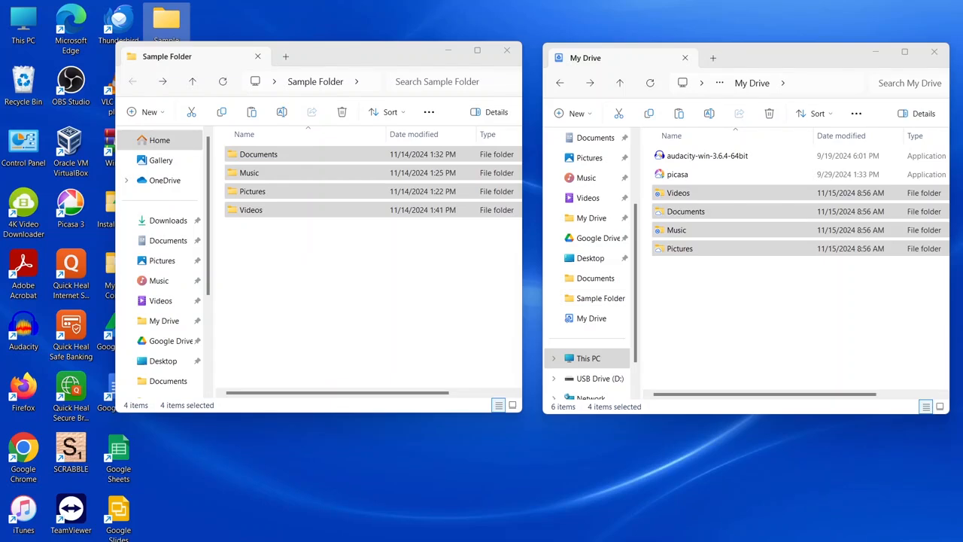
left_click(772, 541)
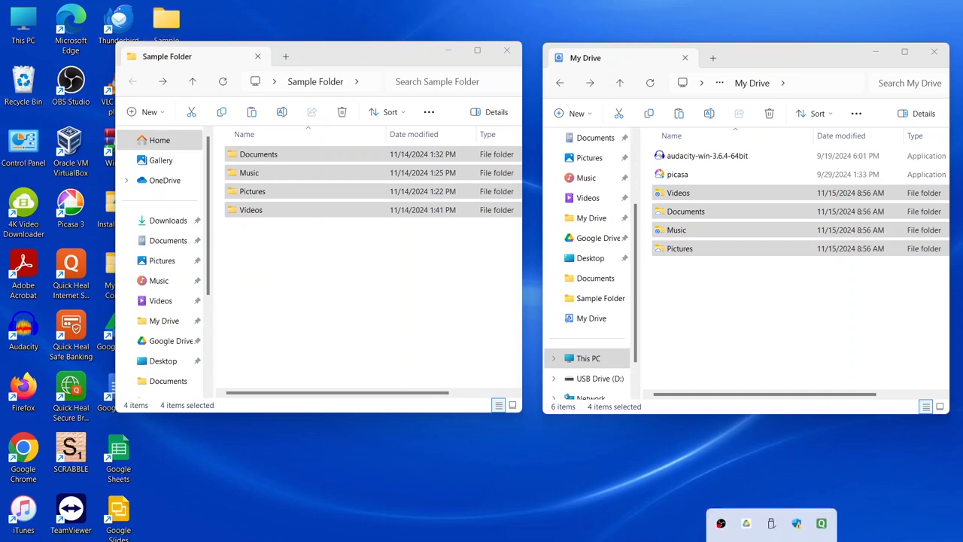
left_click(747, 525)
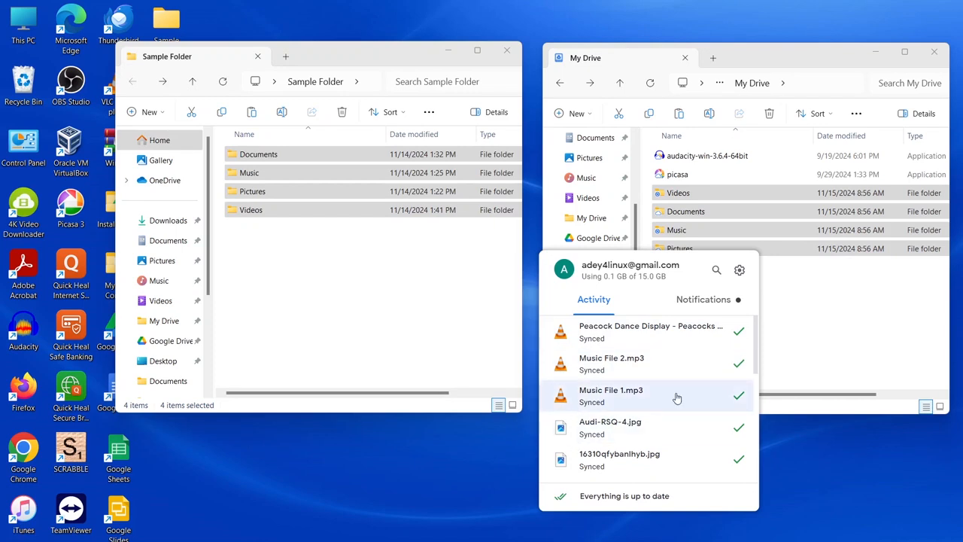
Step: Pause Google Drive file syncing and resume it
left_click(739, 272)
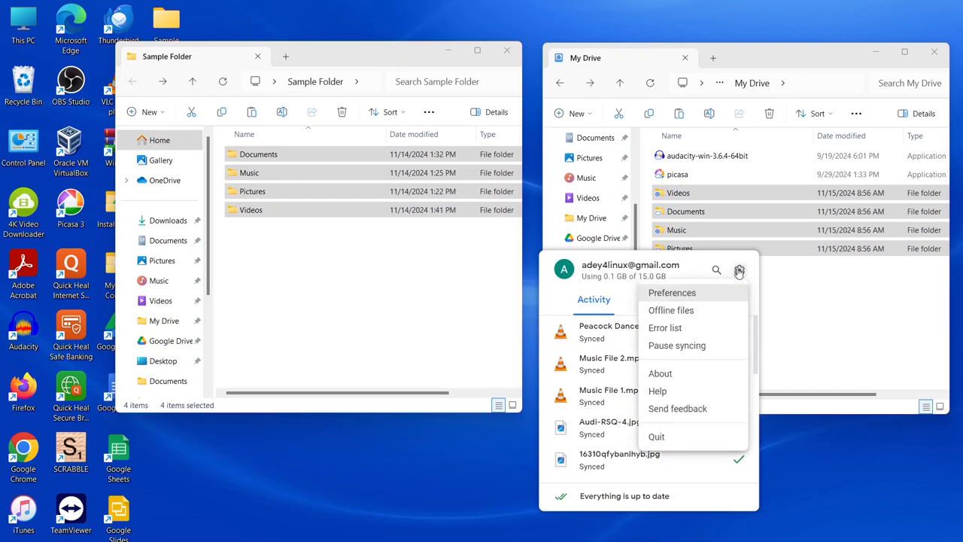
left_click(689, 347)
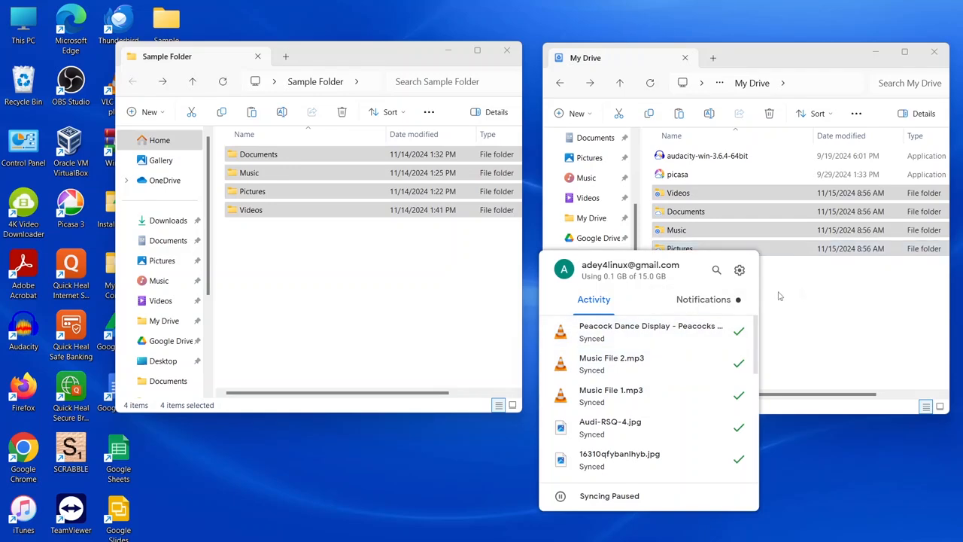
left_click(740, 271)
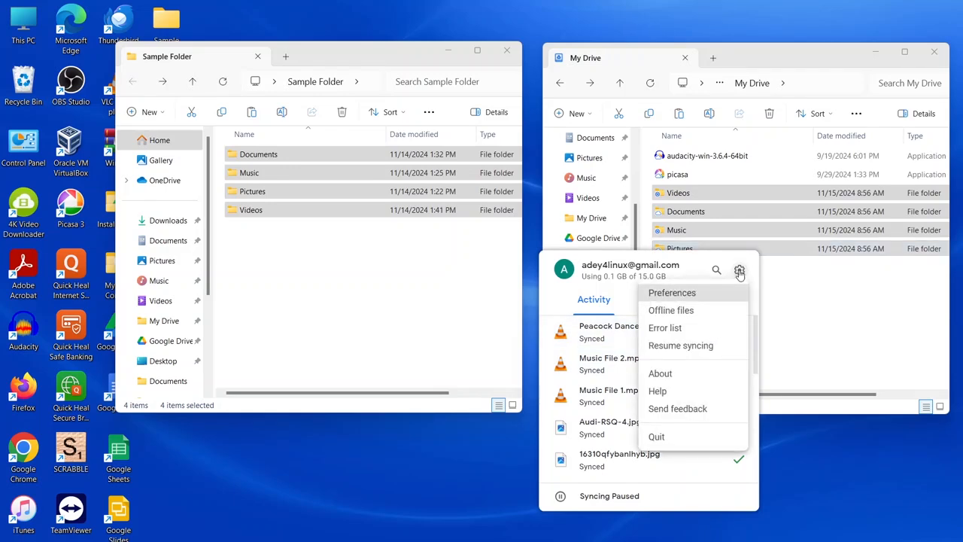
left_click(679, 346)
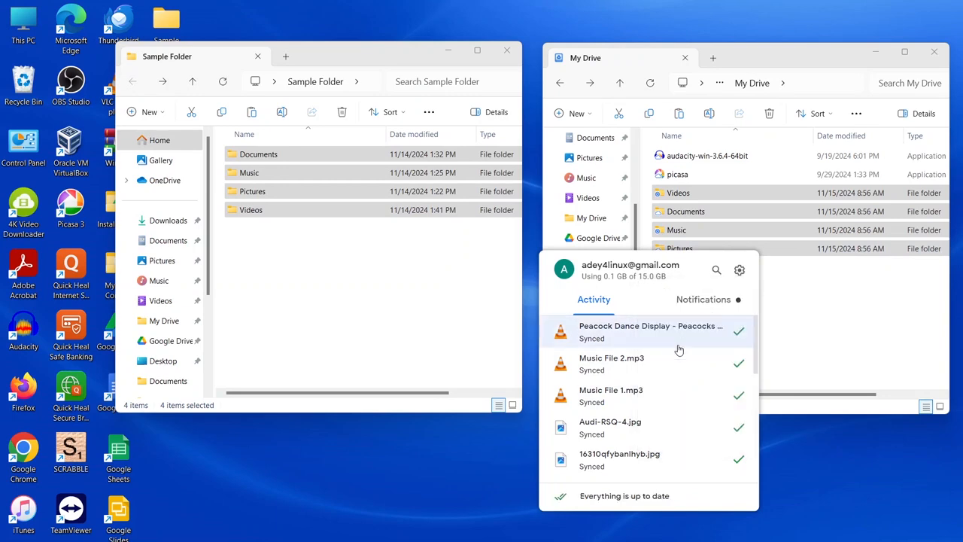